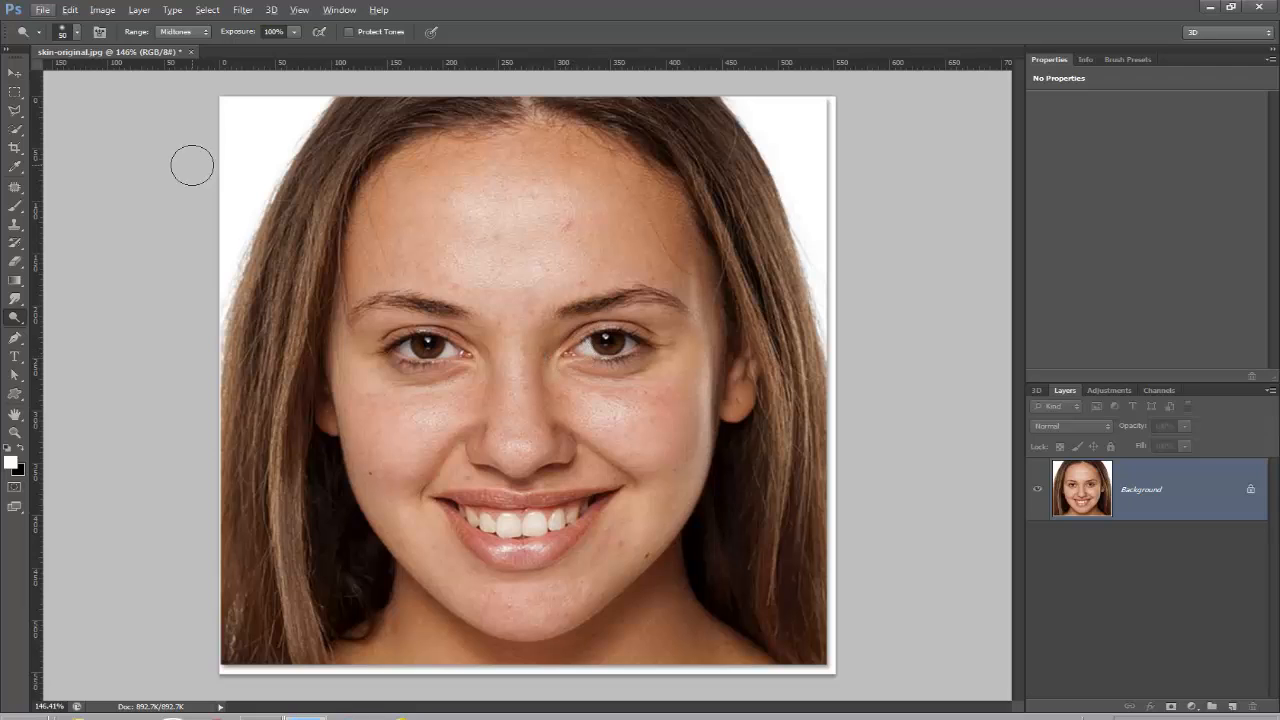
- Duplicate the Background layer twice to create Layer 1 and Layer 1 copy
click(15, 72)
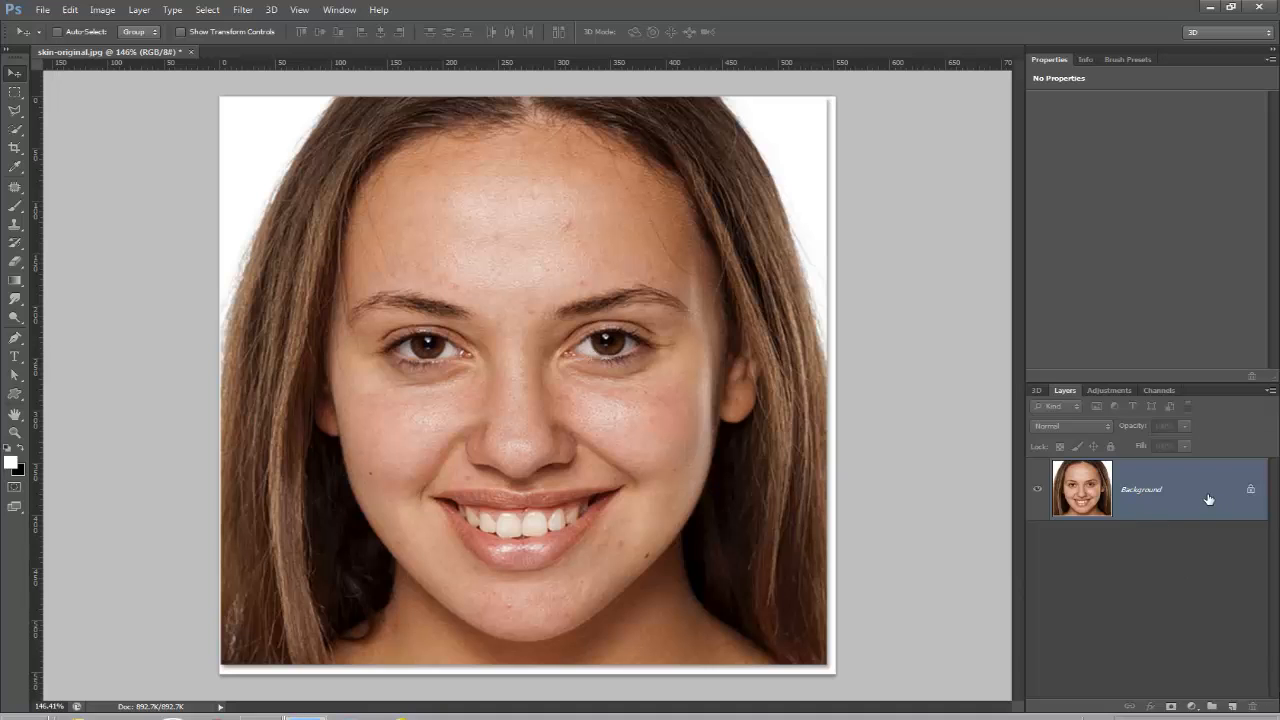
key(ctrl+j)
key(ctrl+j)
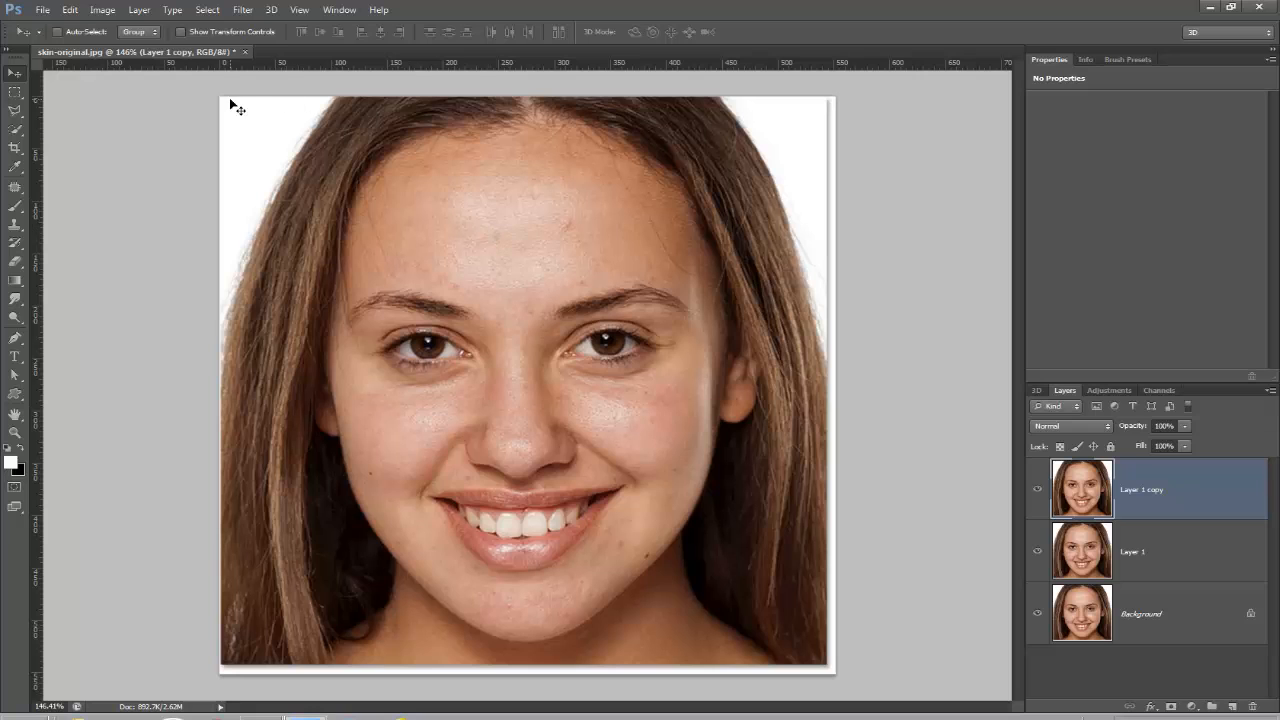
- Apply a Gaussian Blur to Layer 1 copy strong enough to hide the skin texture
click(242, 9)
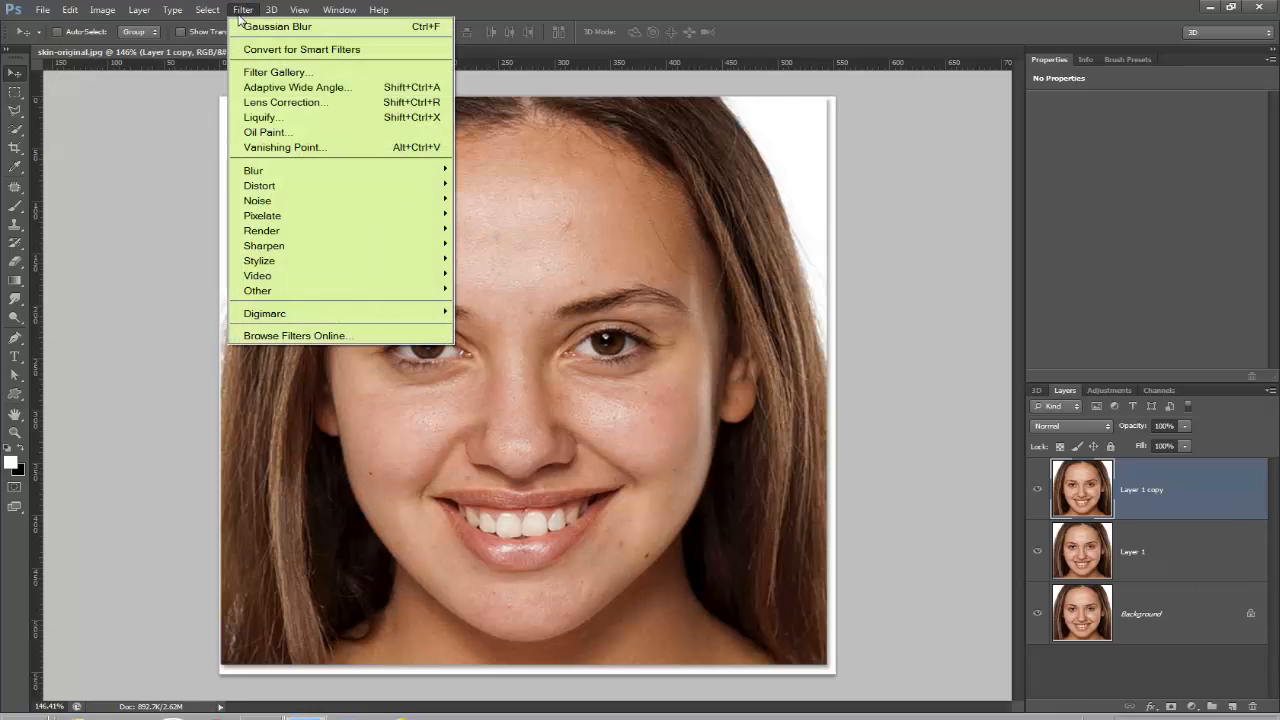
mouse_move(290, 171)
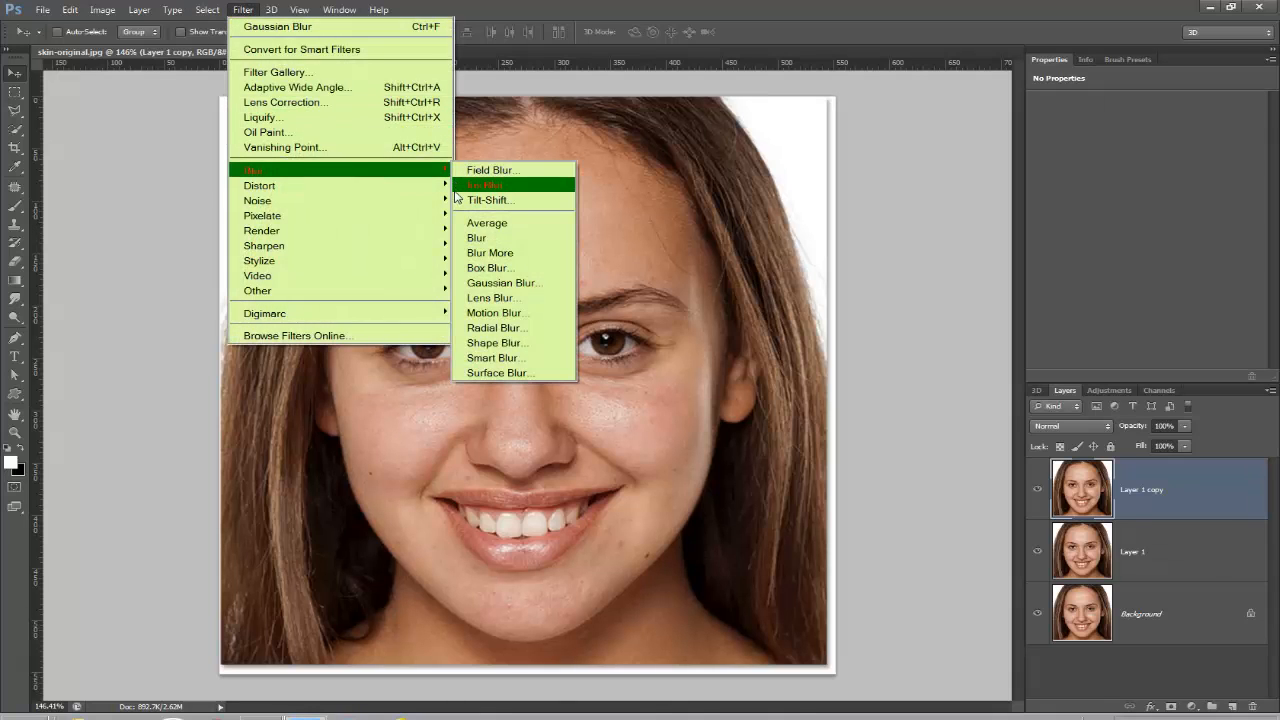
click(500, 283)
mouse_move(940, 398)
mouse_down()
mouse_move(929, 403)
mouse_move(959, 401)
mouse_up()
click(1121, 209)
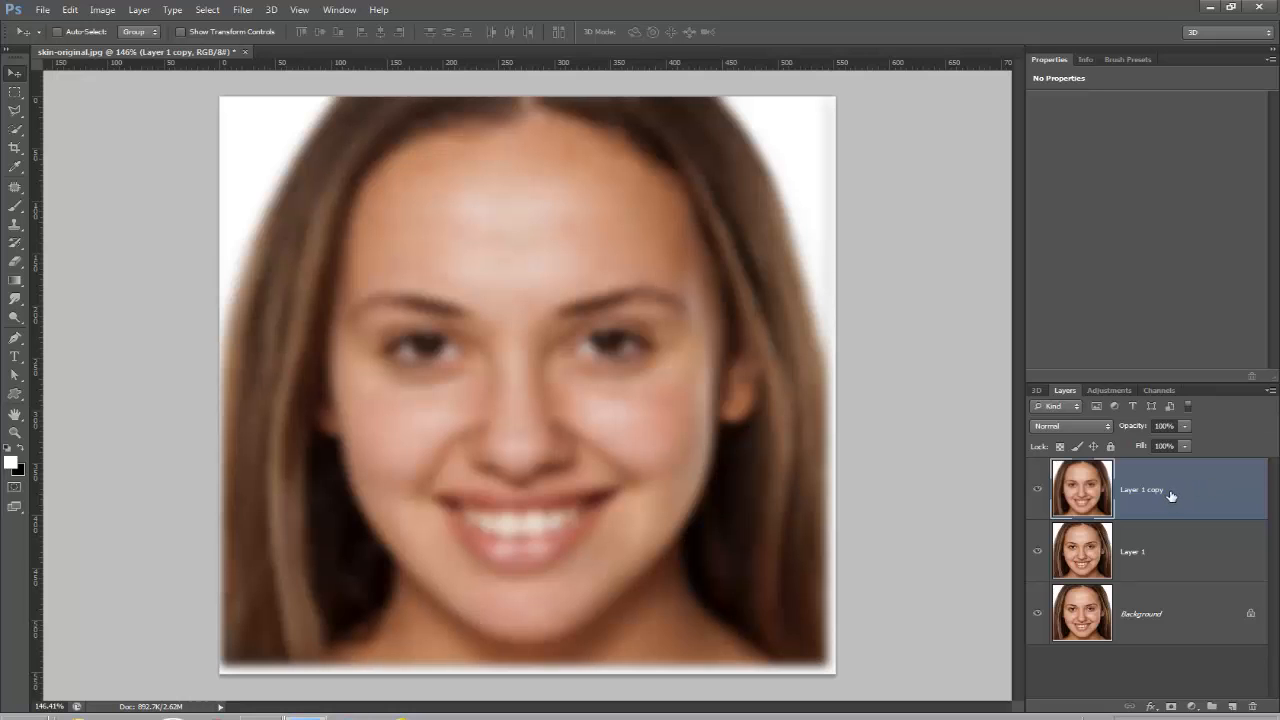
- Add a layer mask to Layer 1 copy and invert it to black to hide the blur
click(1172, 707)
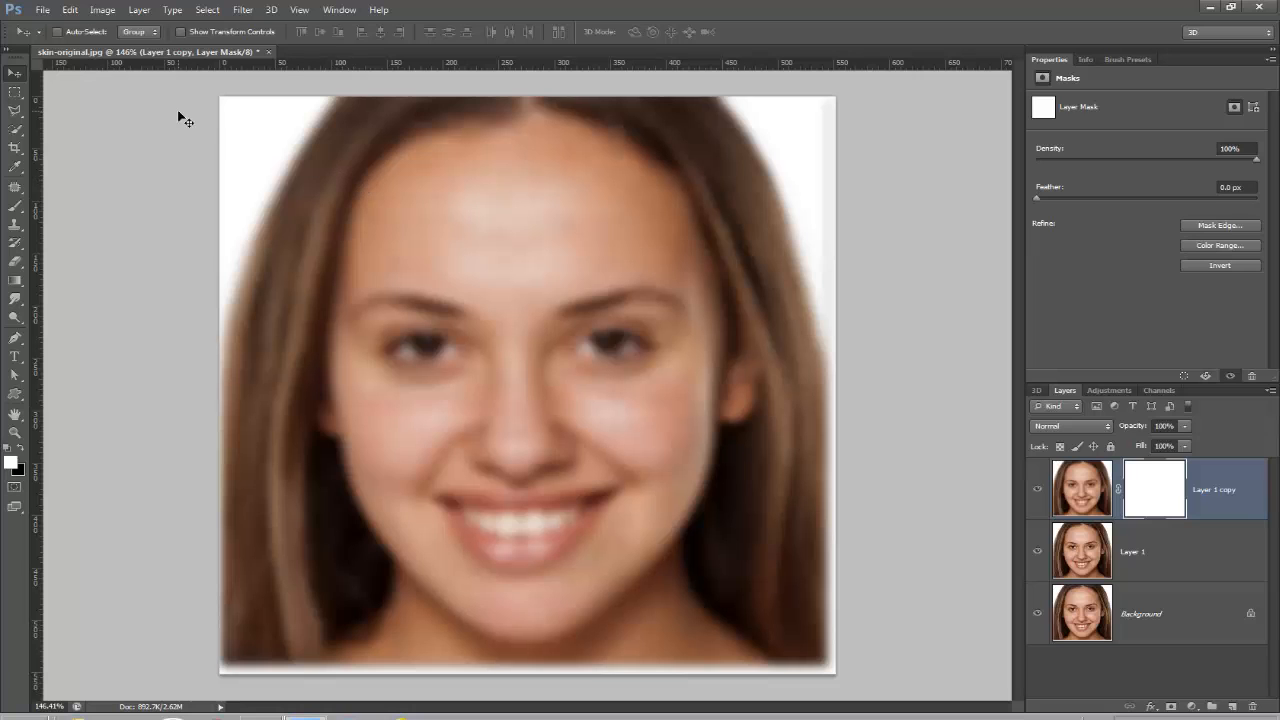
click(105, 12)
mouse_move(120, 52)
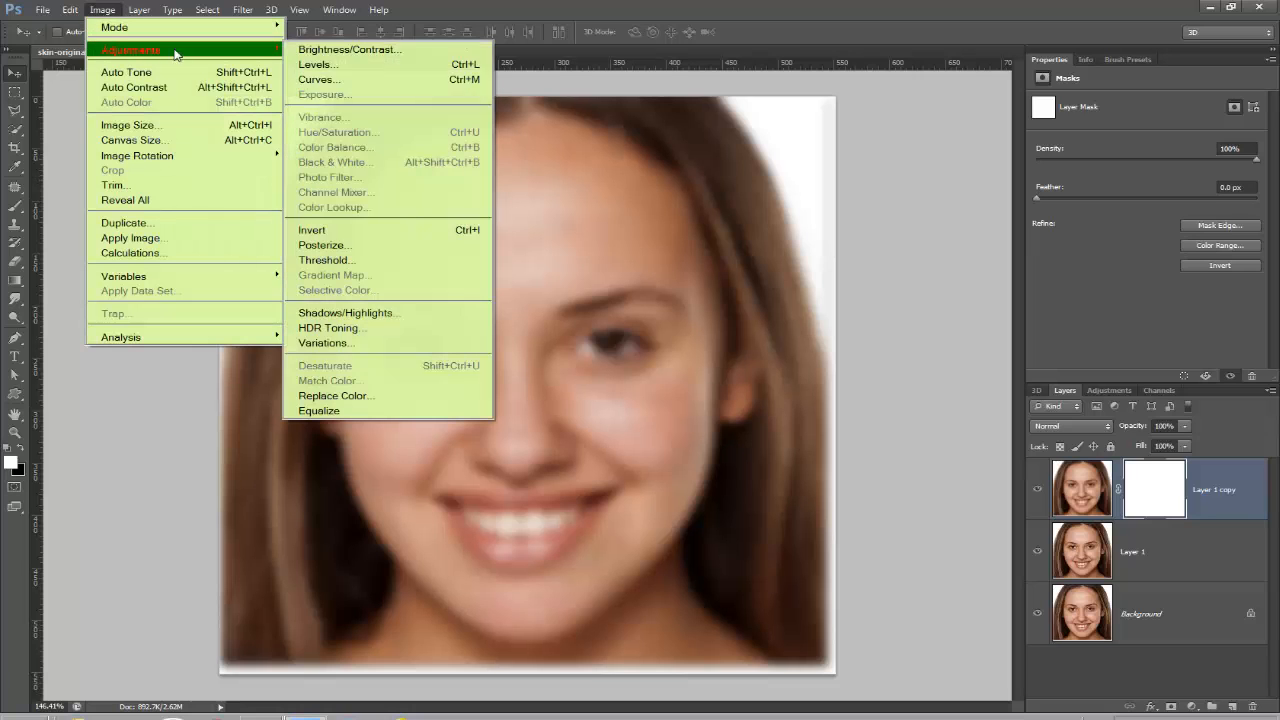
click(345, 231)
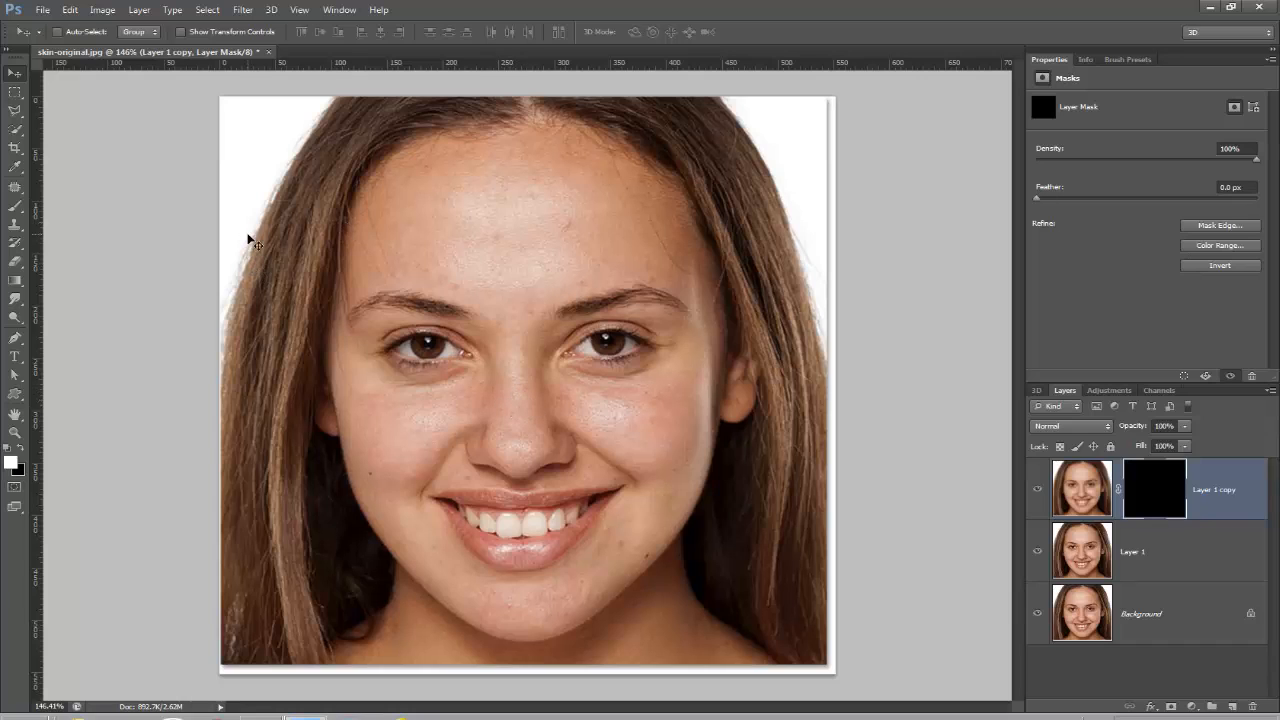
- Select the right half of the portrait and paint white on the mask over the forehead and nose beside the centre line
click(15, 92)
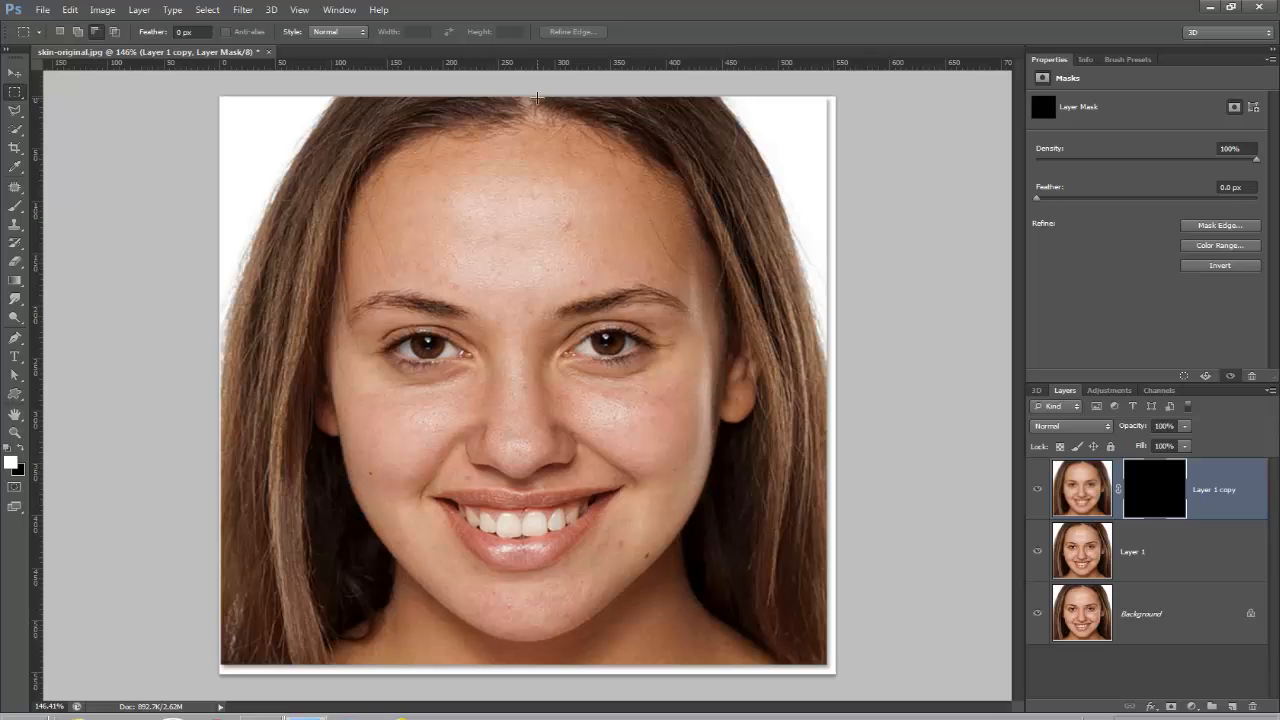
drag(520, 97, 845, 694)
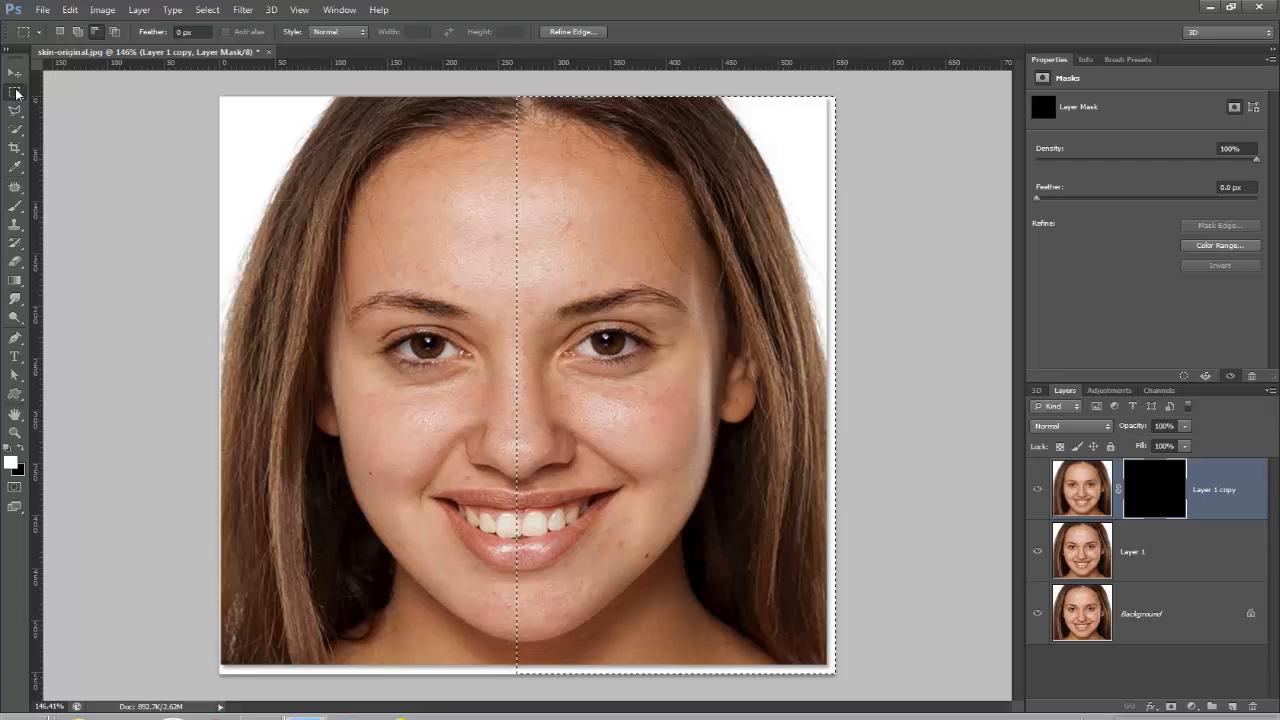
click(17, 212)
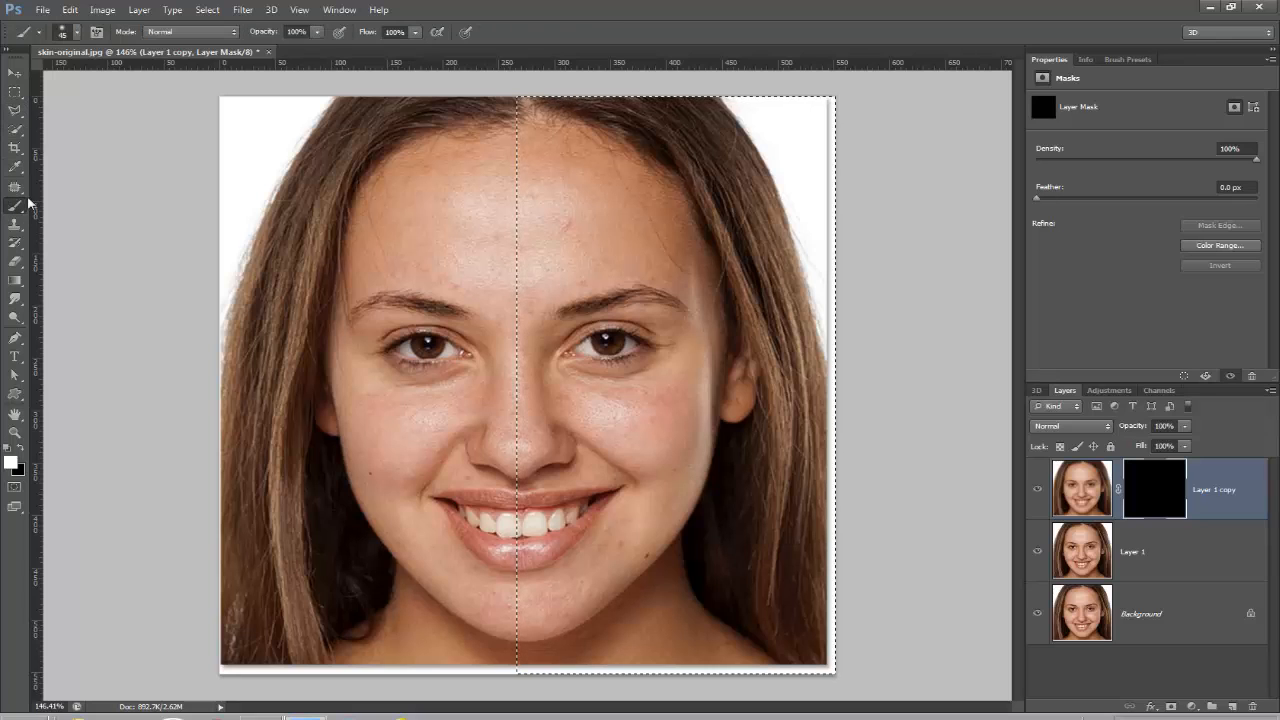
mouse_move(547, 259)
mouse_down()
mouse_move(603, 230)
mouse_move(568, 207)
mouse_up()
mouse_move(553, 151)
mouse_down()
mouse_move(534, 137)
mouse_move(520, 217)
mouse_move(523, 297)
mouse_move(535, 306)
mouse_up()
drag(535, 371, 535, 477)
key(ctrl+z)
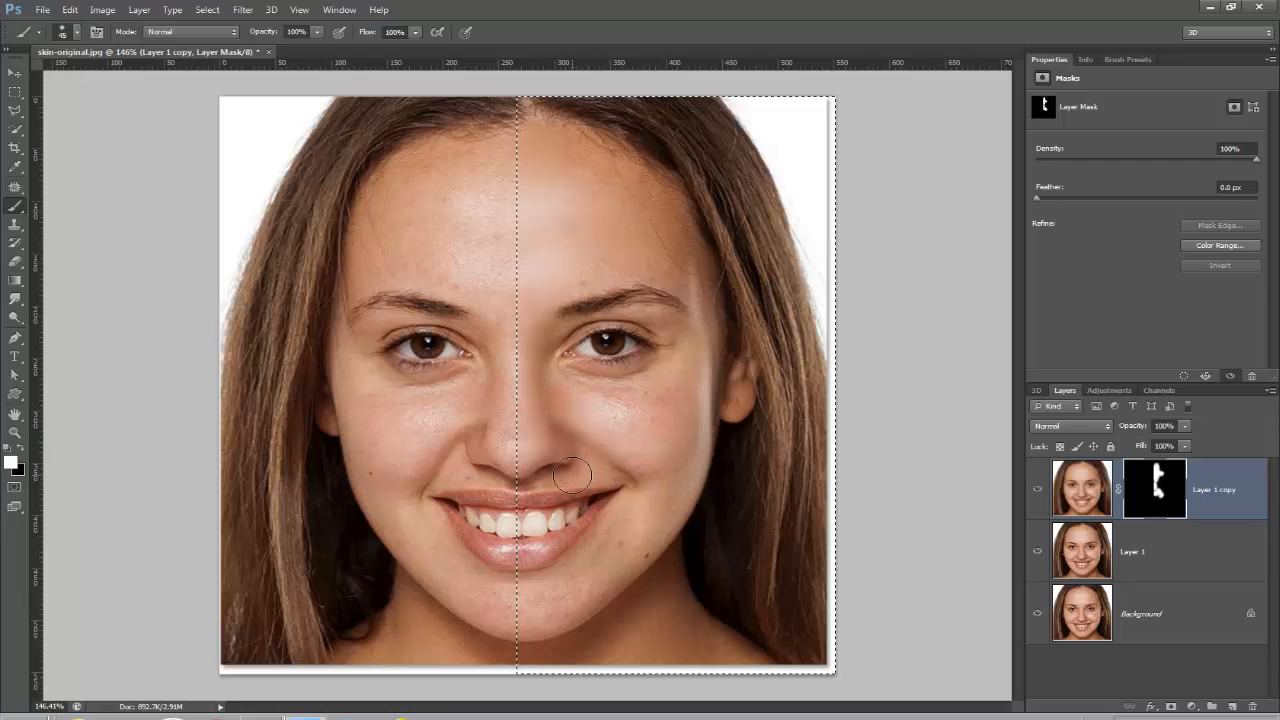
- Brush white on the mask over the right side of the chin, jaw and neck, avoiding the lips
mouse_move(605, 514)
mouse_down()
mouse_move(545, 574)
mouse_move(588, 575)
mouse_move(628, 501)
mouse_move(532, 593)
mouse_up()
key(ctrl+z)
drag(612, 600, 575, 609)
mouse_move(682, 518)
mouse_down()
mouse_move(613, 618)
mouse_move(630, 631)
mouse_up()
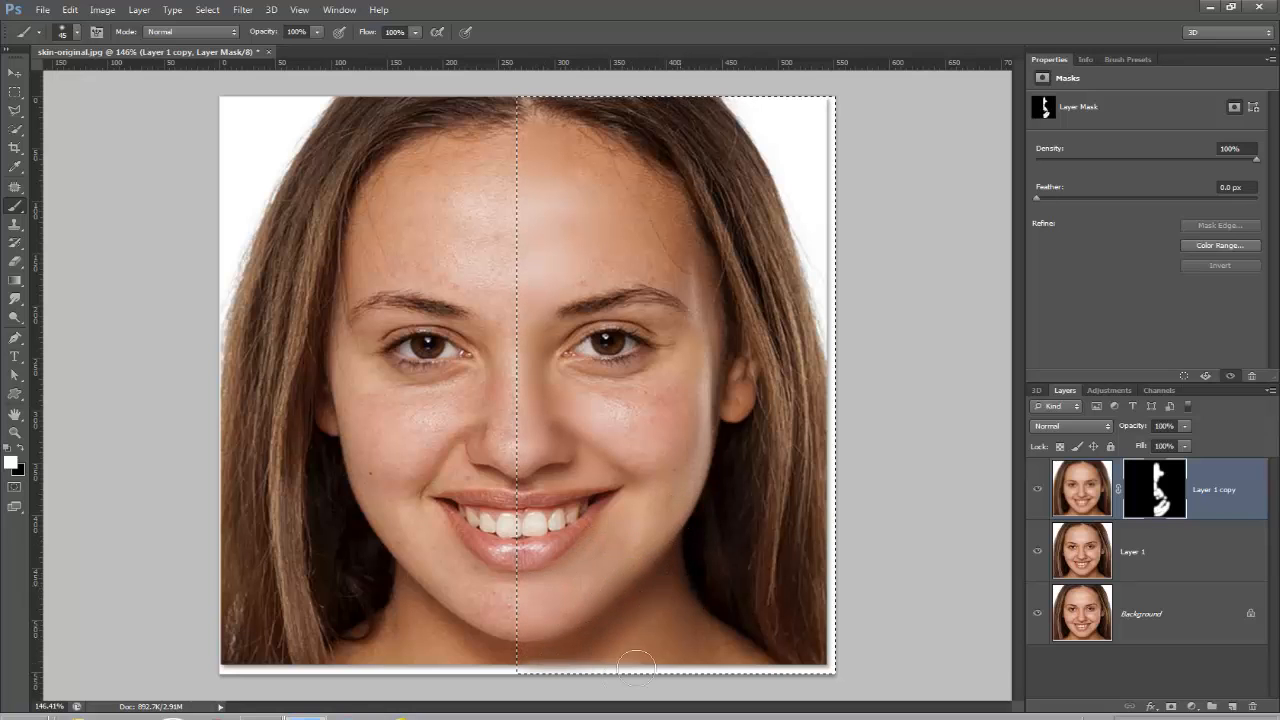
drag(712, 676, 673, 541)
drag(687, 412, 633, 568)
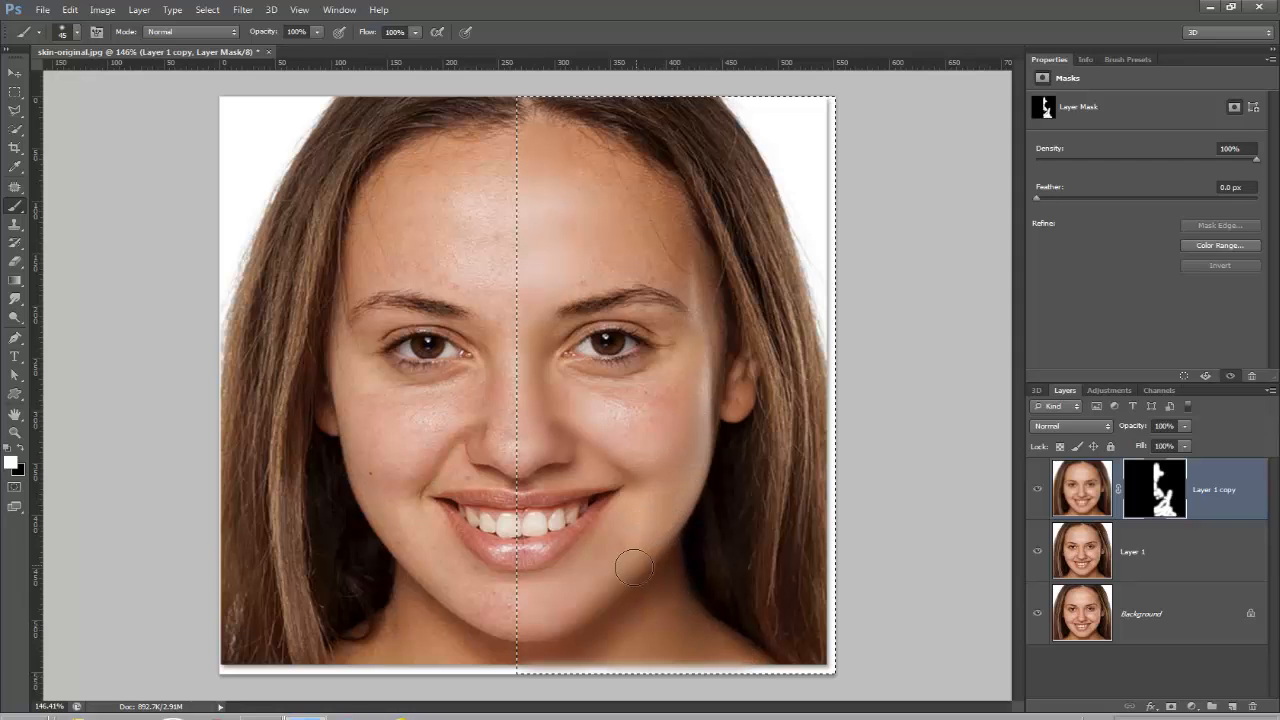
- Brush white on the mask over the right cheek, under-eye area, temple and outer forehead, and clear the selection
drag(697, 440, 694, 364)
drag(598, 387, 571, 379)
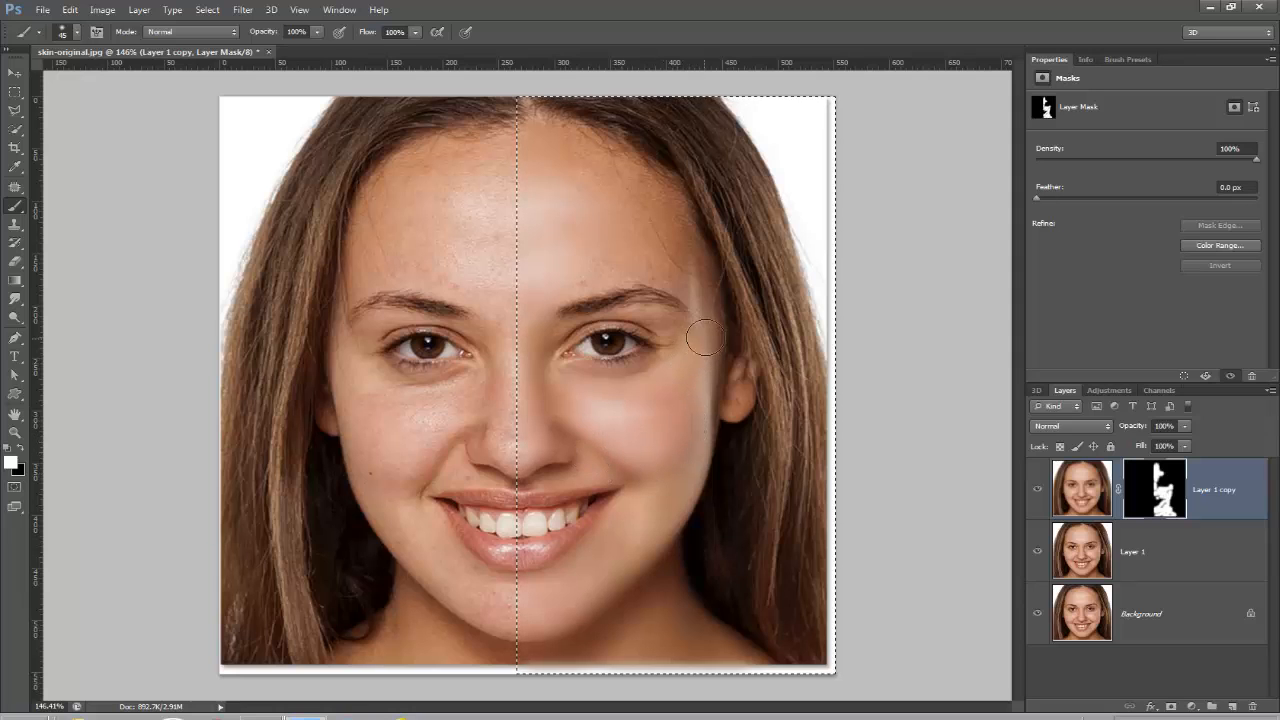
mouse_move(637, 172)
mouse_down()
mouse_move(564, 150)
mouse_move(663, 239)
mouse_move(592, 273)
mouse_move(688, 268)
mouse_move(589, 268)
mouse_up()
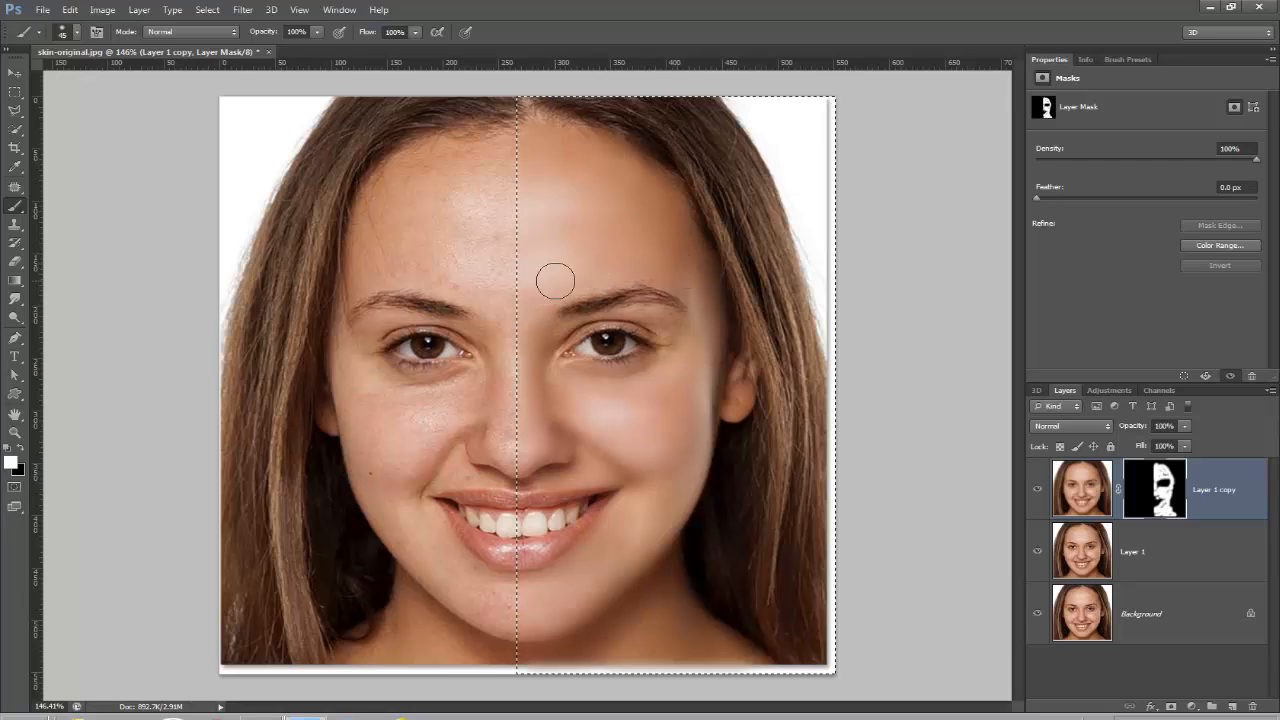
drag(707, 284, 686, 349)
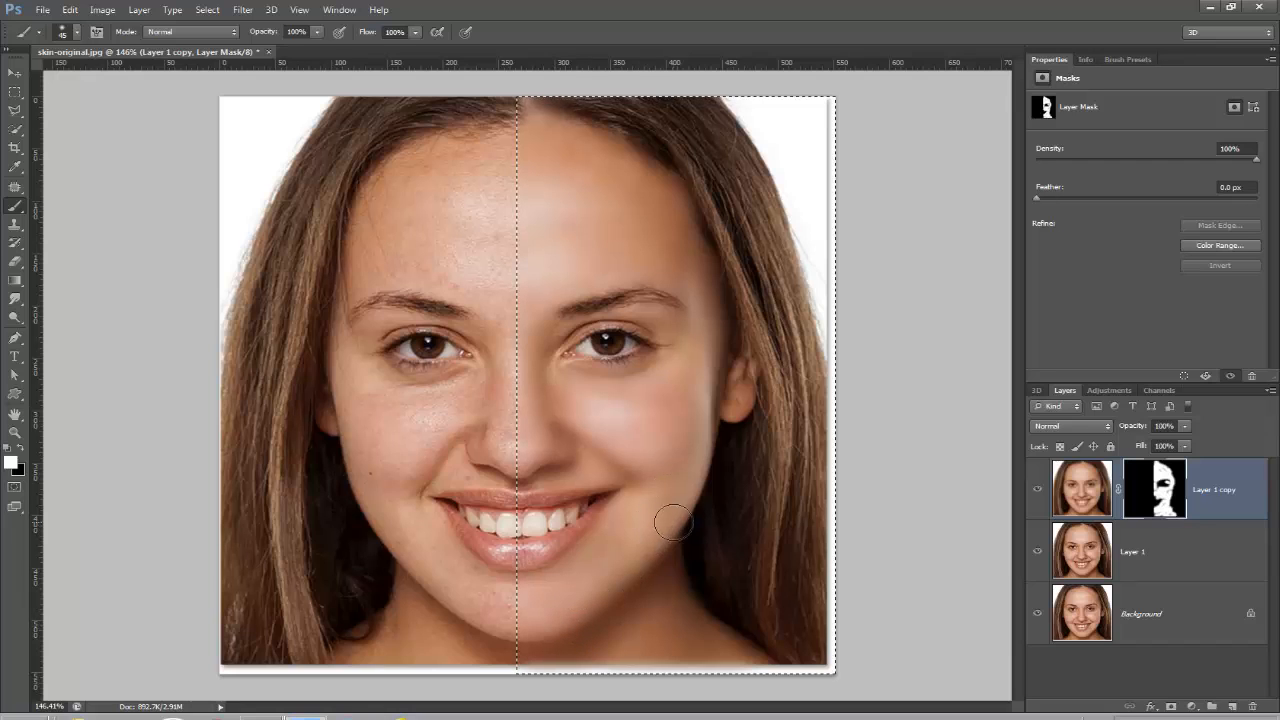
key(ctrl+d)
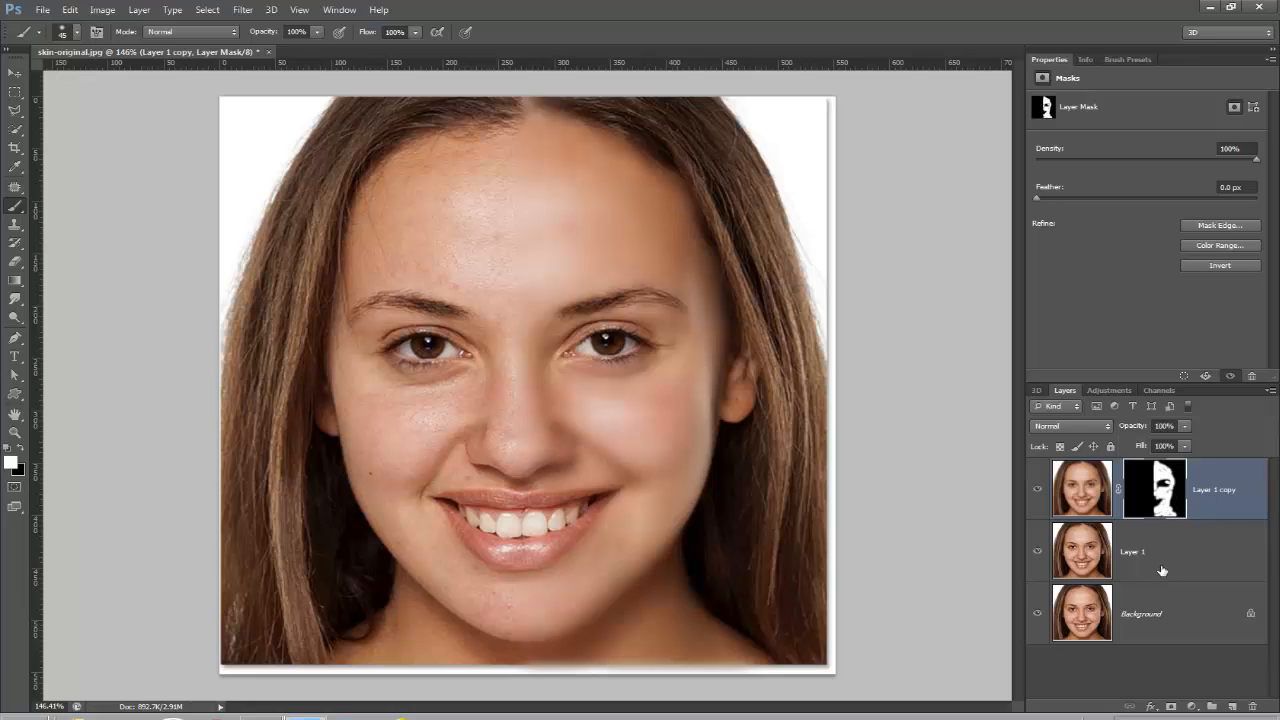
- Set the blend mode of Layer 1 to Soft Light
click(1162, 570)
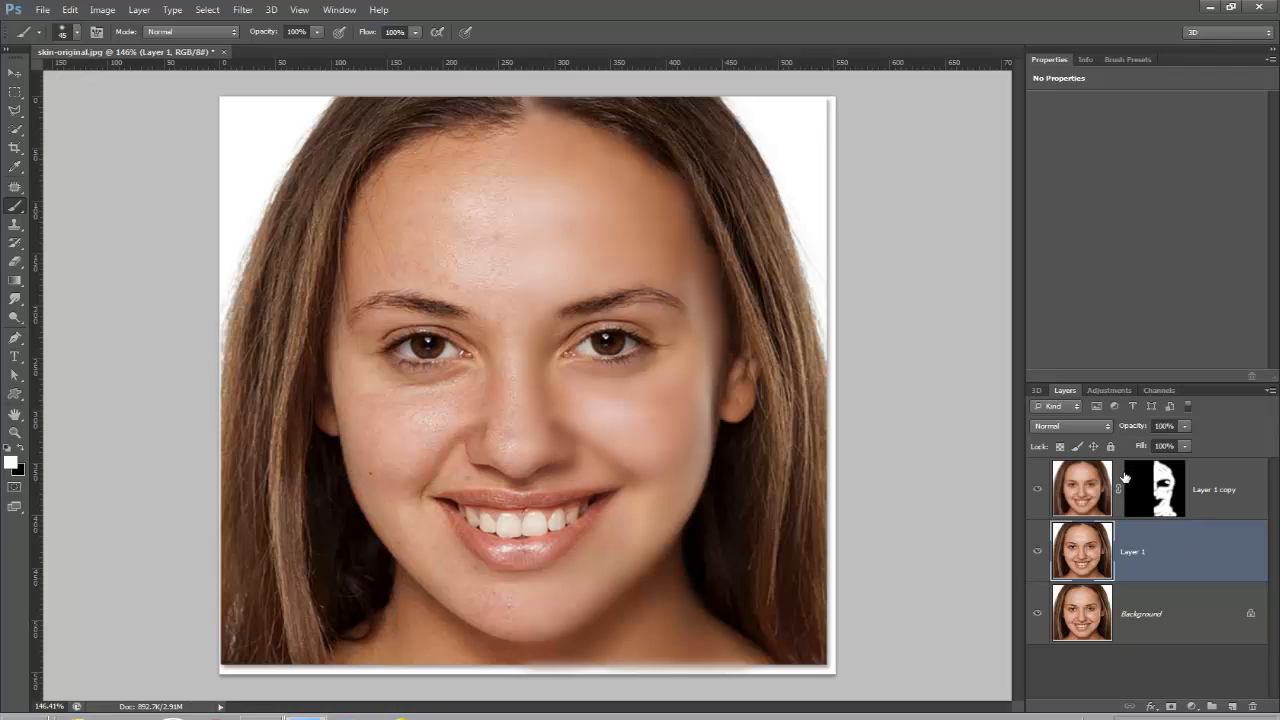
click(1078, 424)
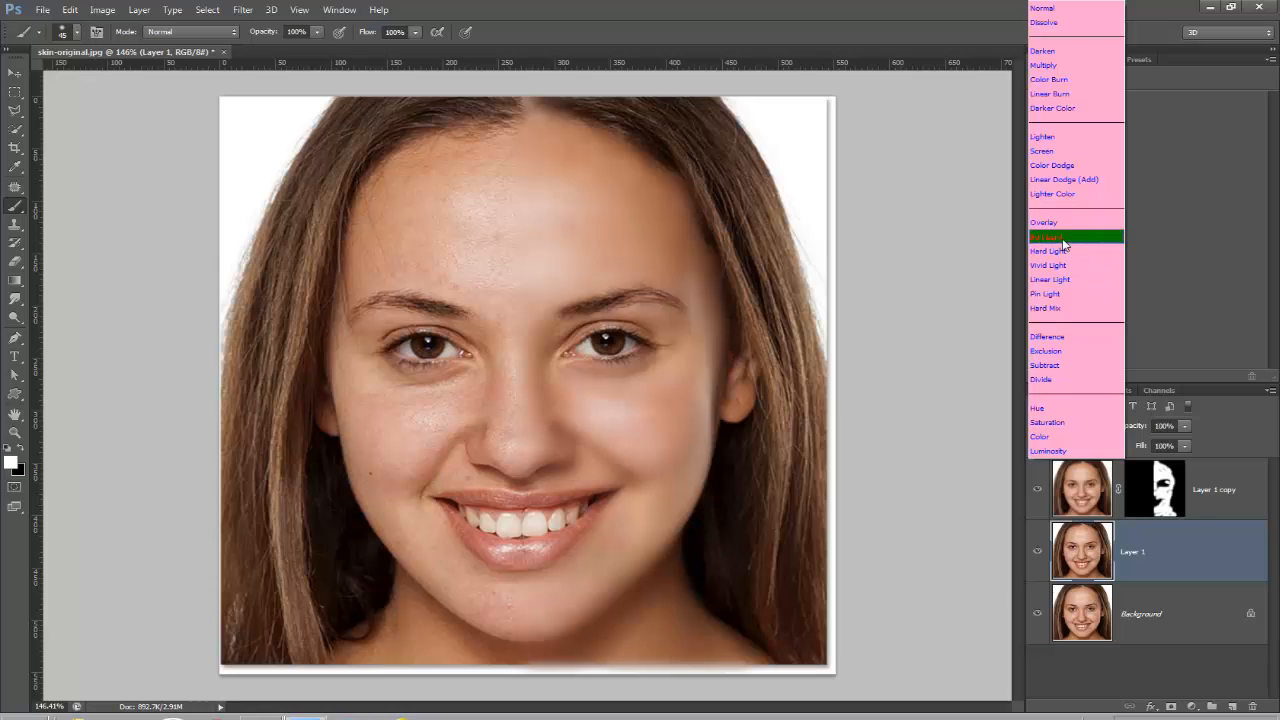
click(1063, 237)
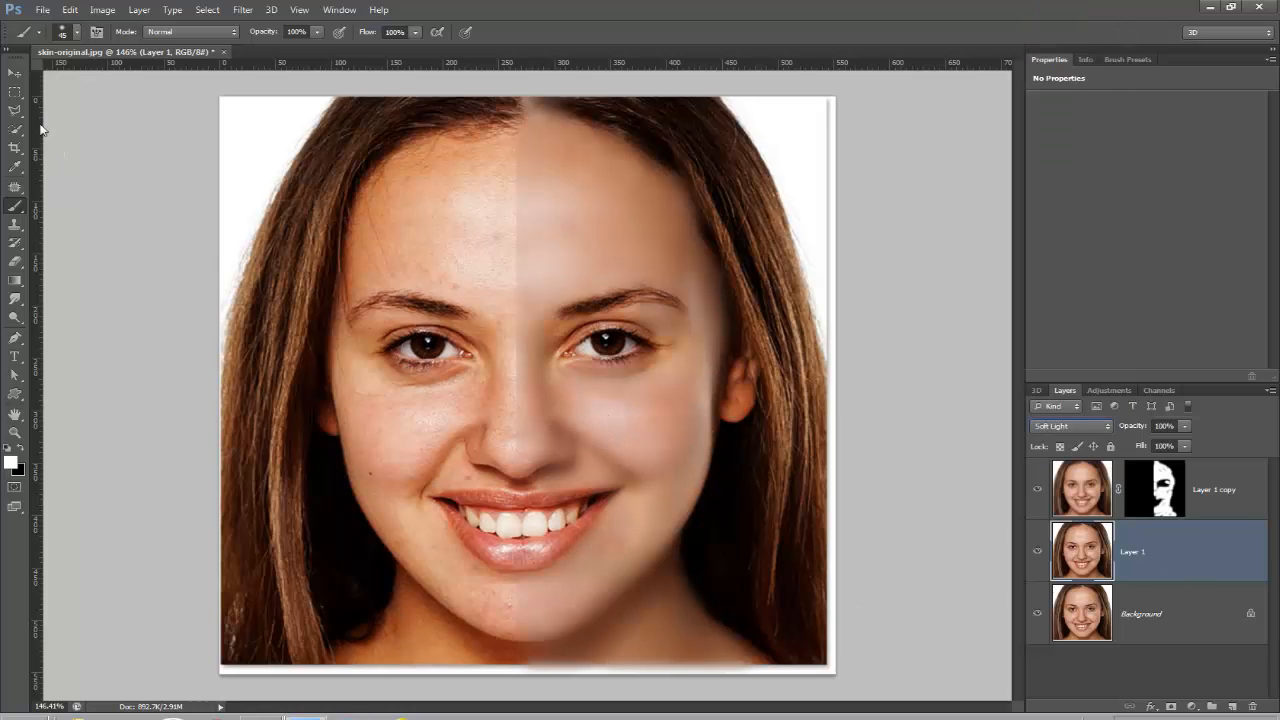
- Select the left half of the portrait, brush black down the centre line on Layer 1 as a divider, and deselect
click(15, 92)
drag(220, 96, 514, 703)
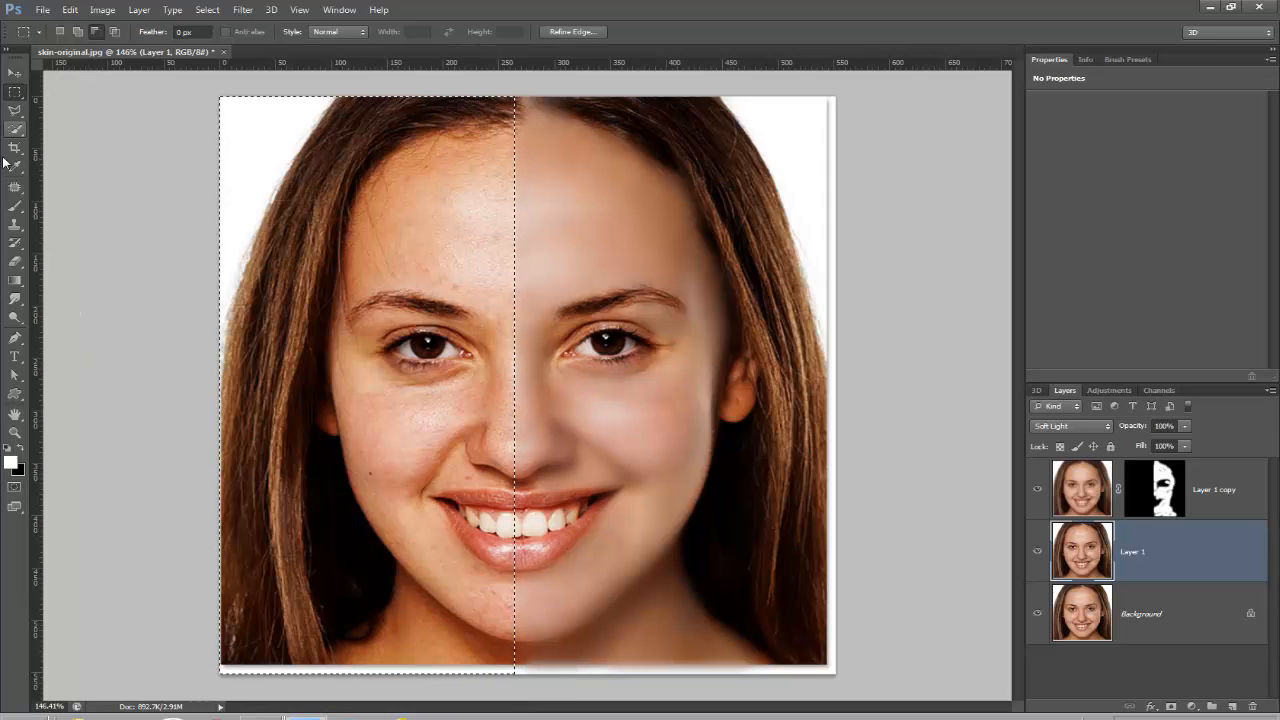
click(14, 207)
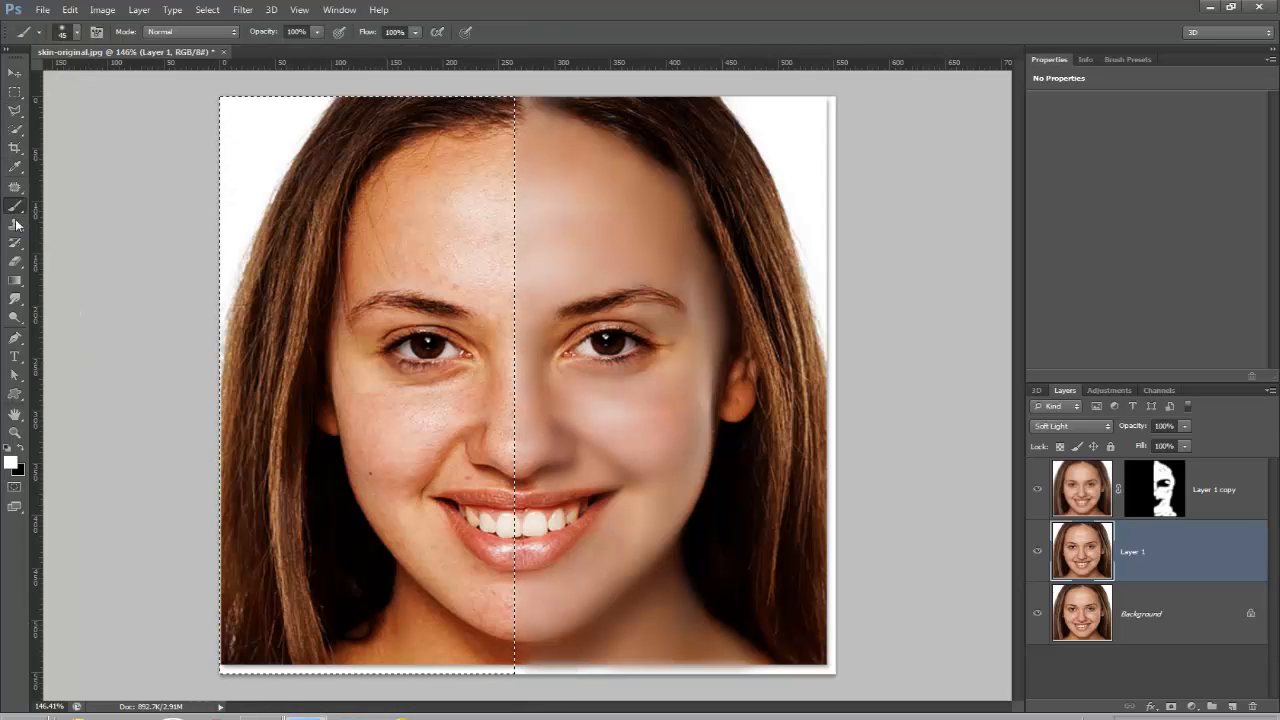
click(21, 450)
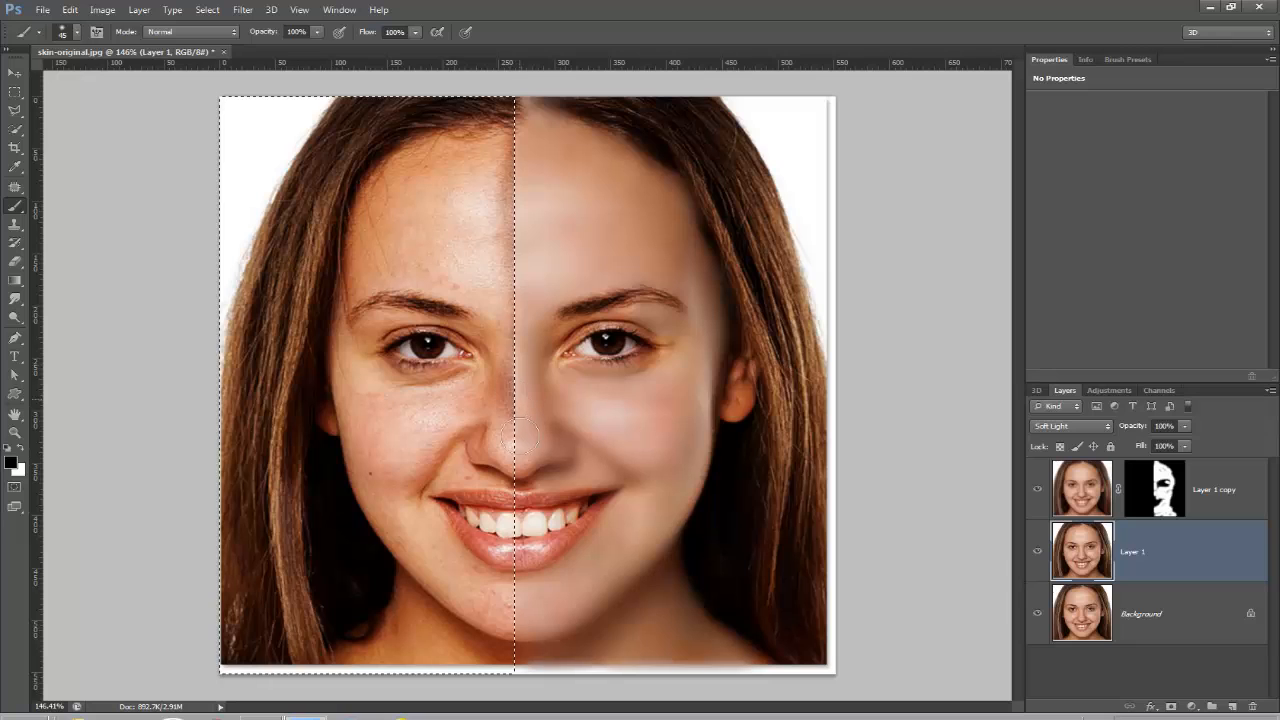
drag(523, 607, 520, 660)
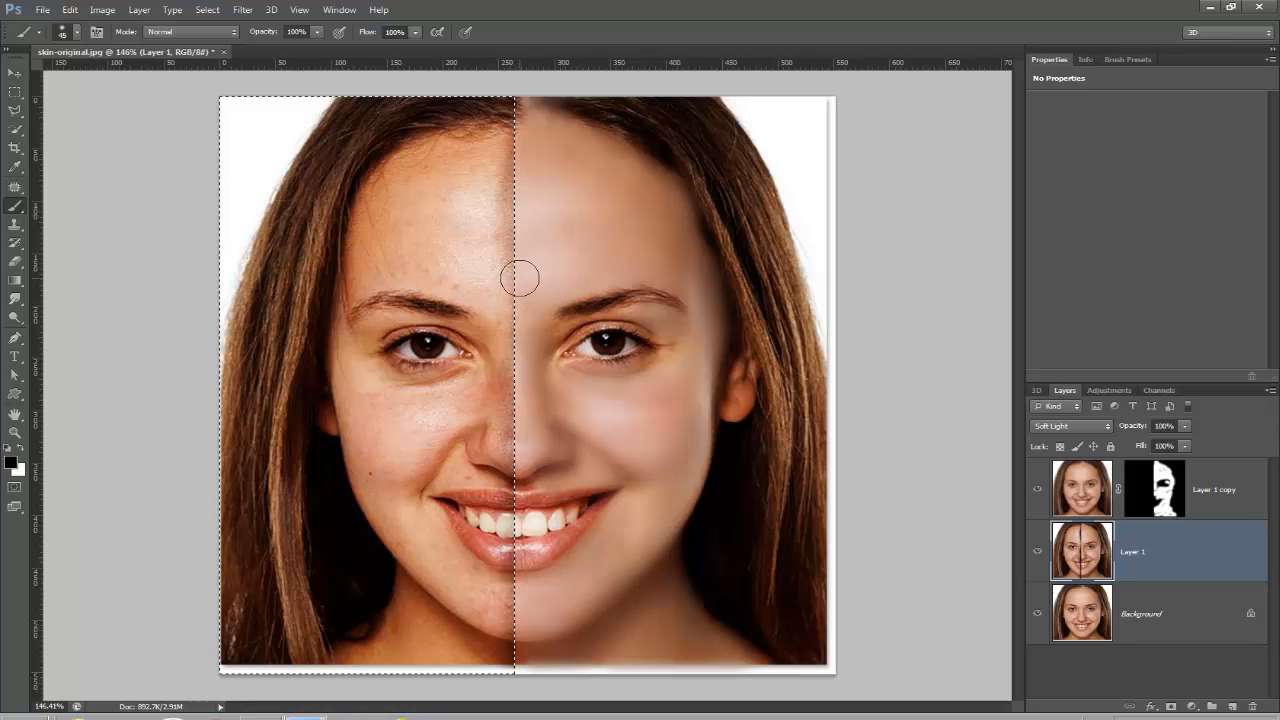
key(ctrl+d)
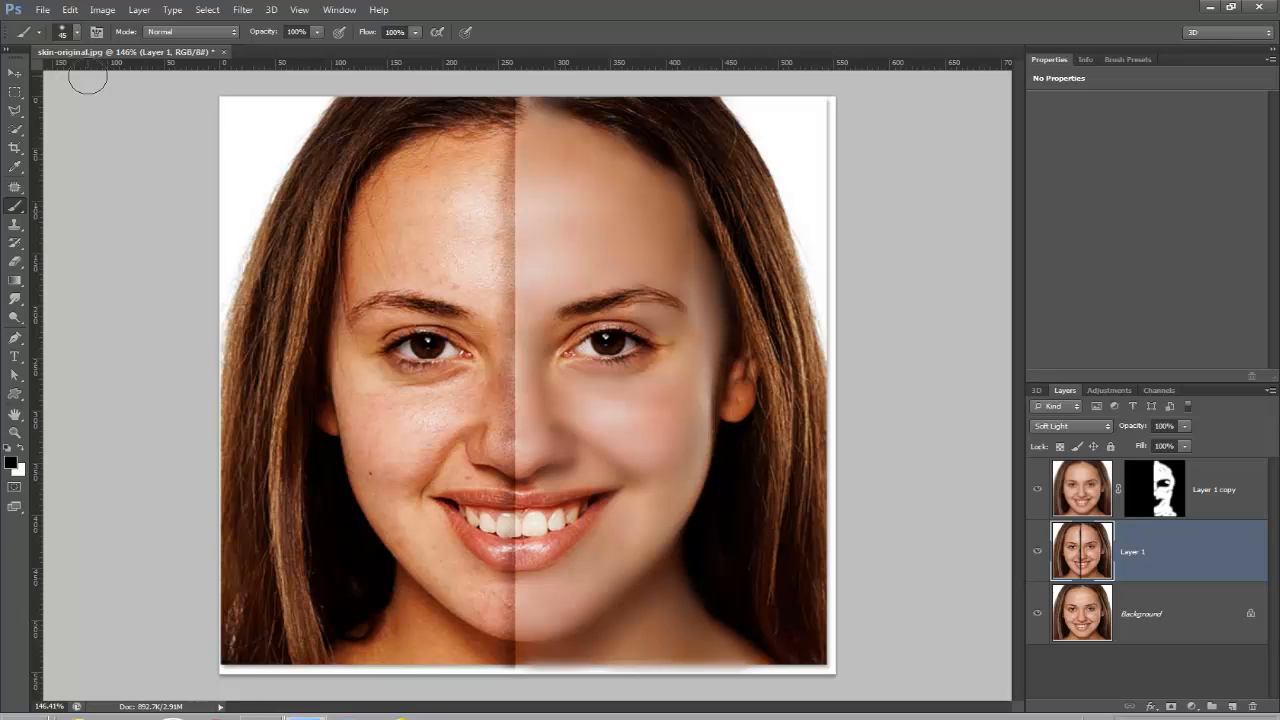
- Select the right half of the portrait and move Layer 1 above Layer 1 copy in the layer order
click(15, 91)
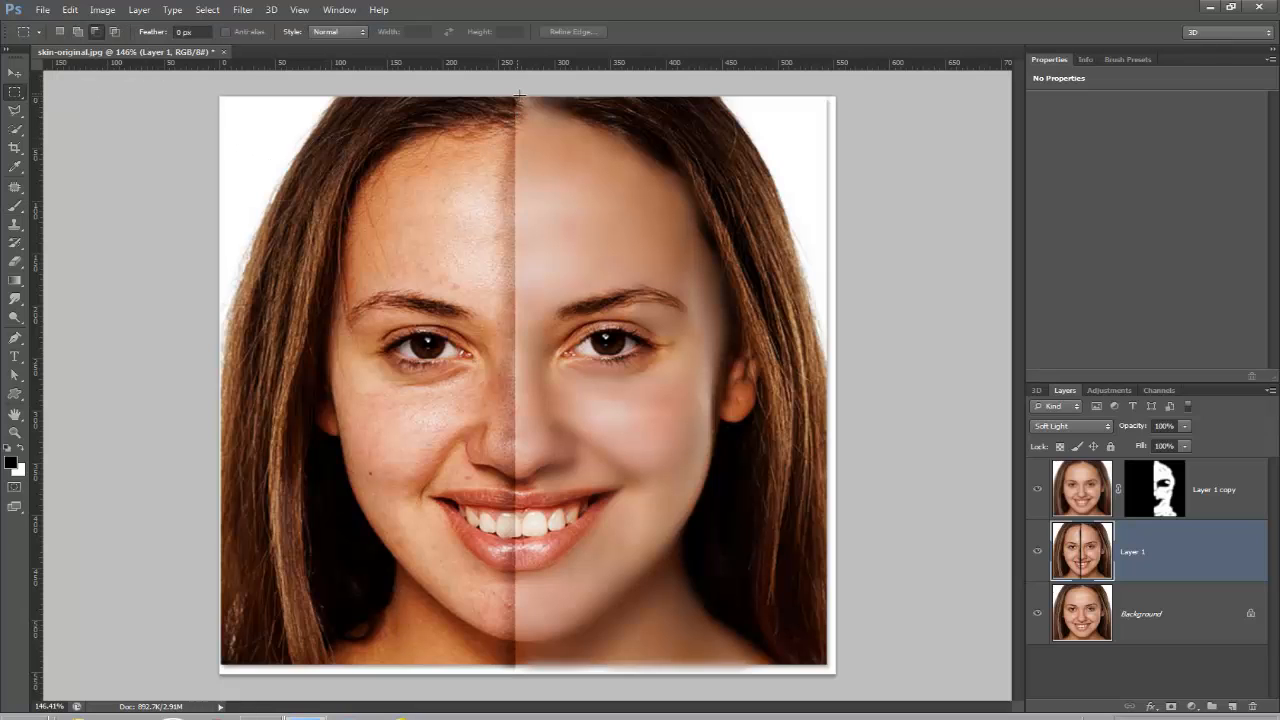
drag(516, 95, 889, 692)
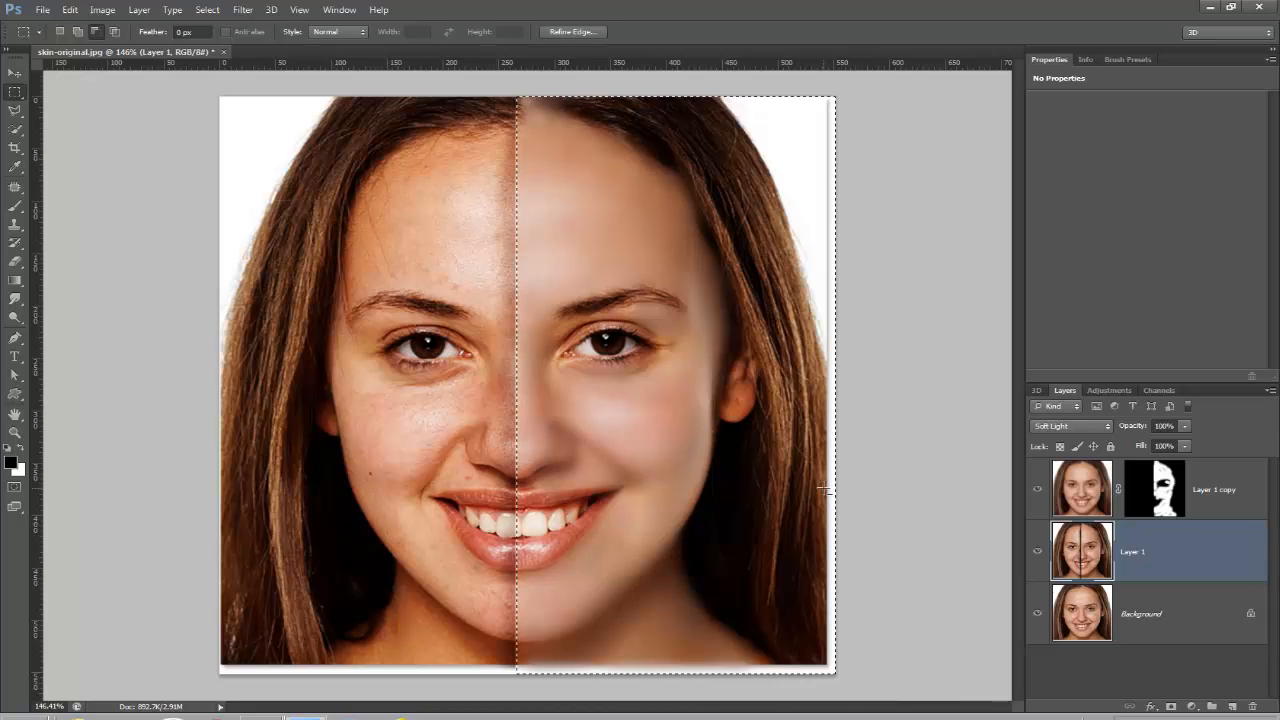
drag(1192, 567, 1187, 485)
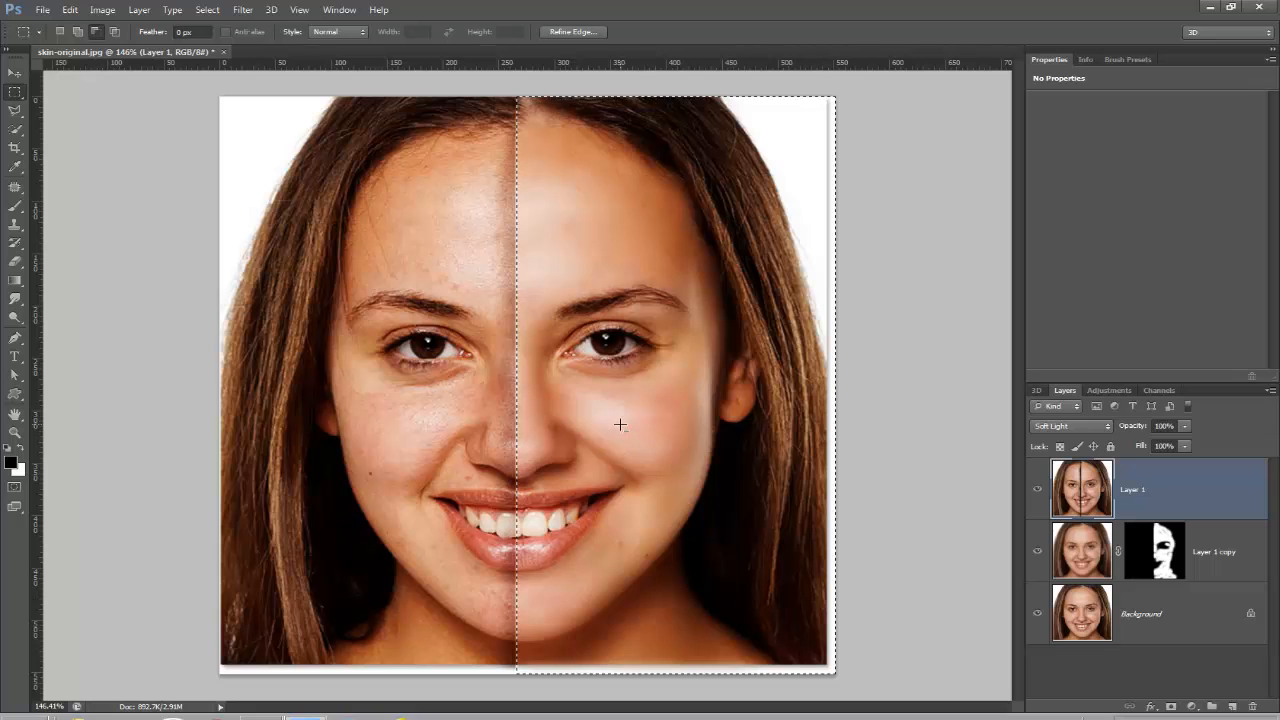
- Lighten the forehead, cheek, temple and nose in the selected half of Layer 1 with the Dodge tool, Midtones range at 100% exposure
click(15, 318)
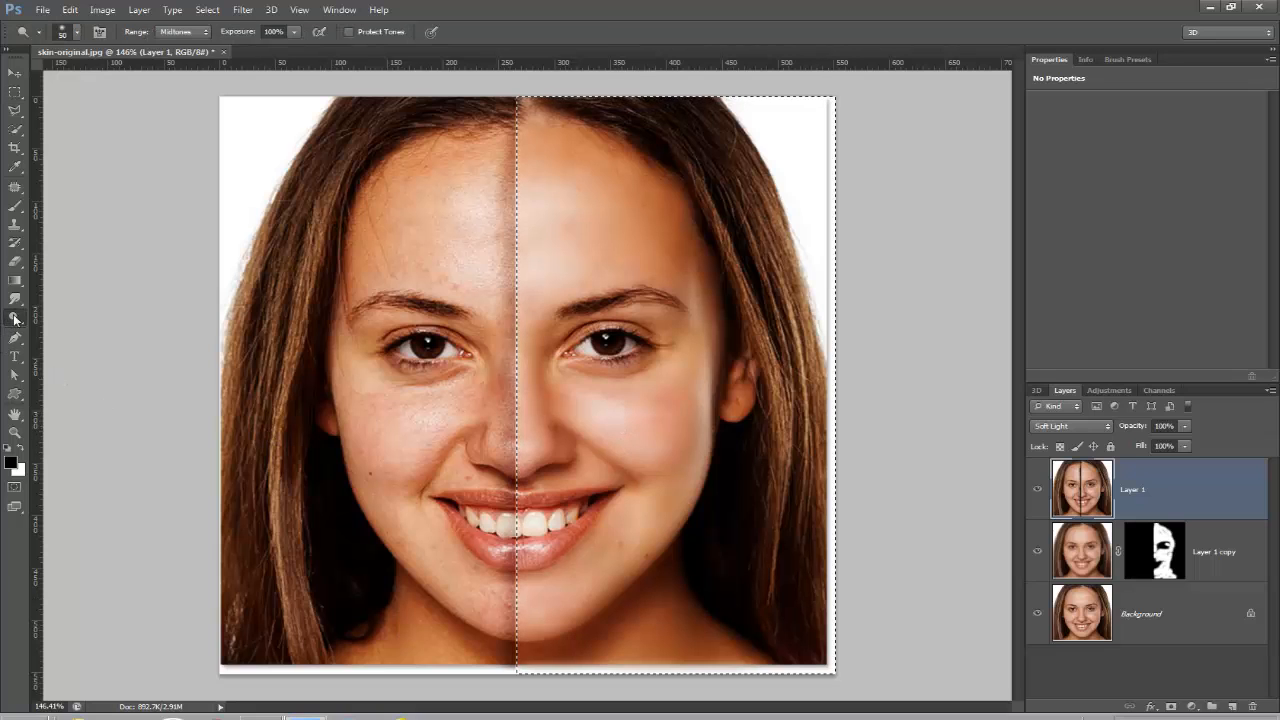
click(20, 452)
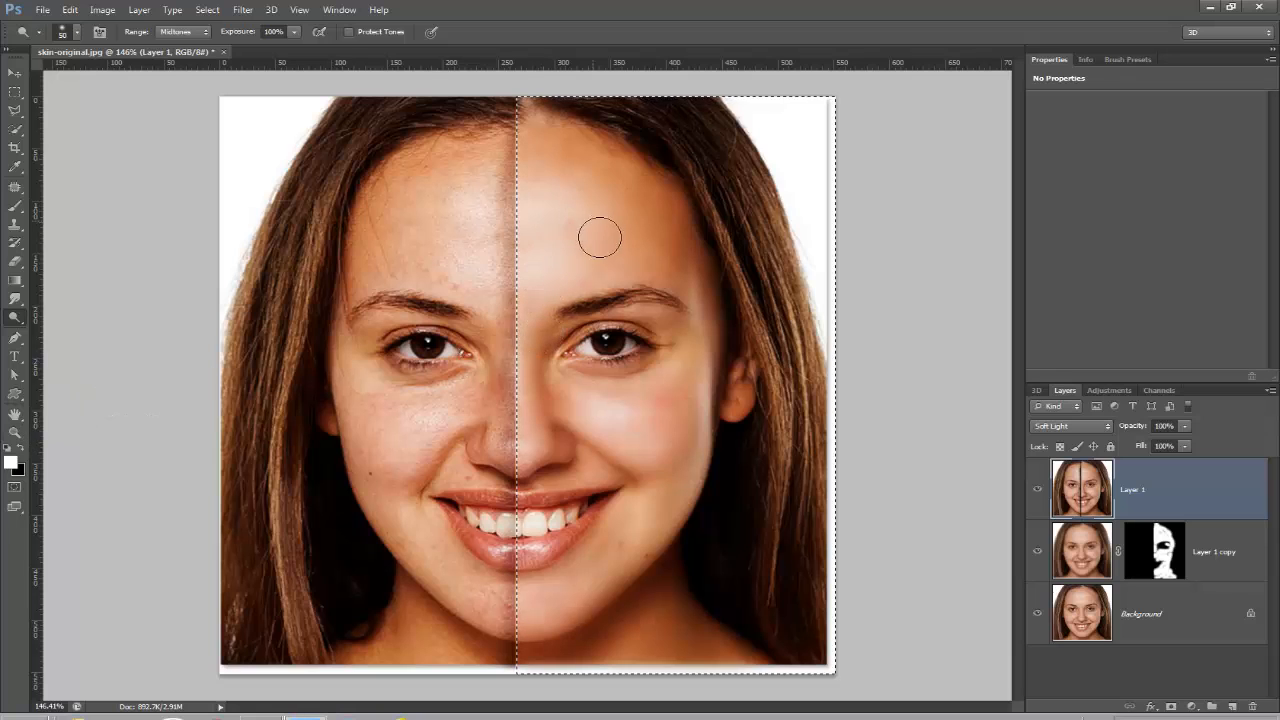
drag(587, 193, 564, 169)
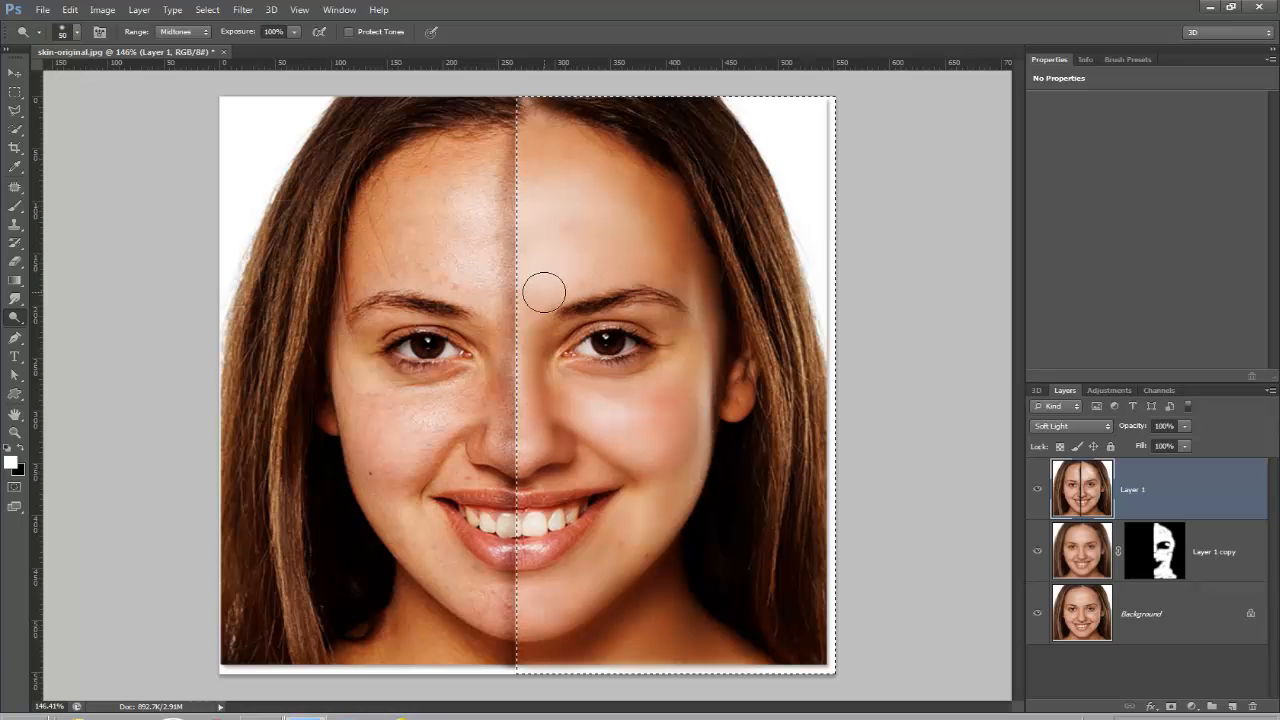
drag(570, 145, 537, 152)
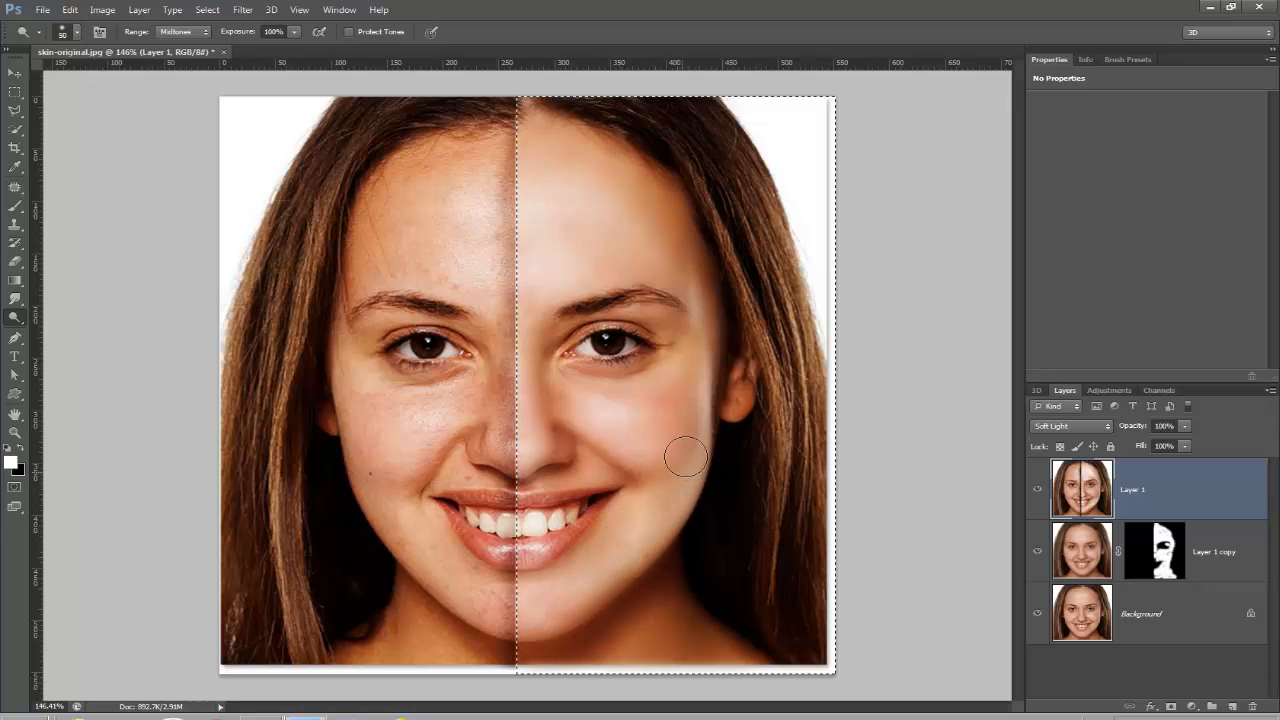
mouse_move(622, 396)
mouse_down()
mouse_move(528, 385)
mouse_move(659, 348)
mouse_move(564, 338)
mouse_move(575, 323)
mouse_move(642, 302)
mouse_move(694, 306)
mouse_move(667, 321)
mouse_up()
drag(687, 268, 659, 218)
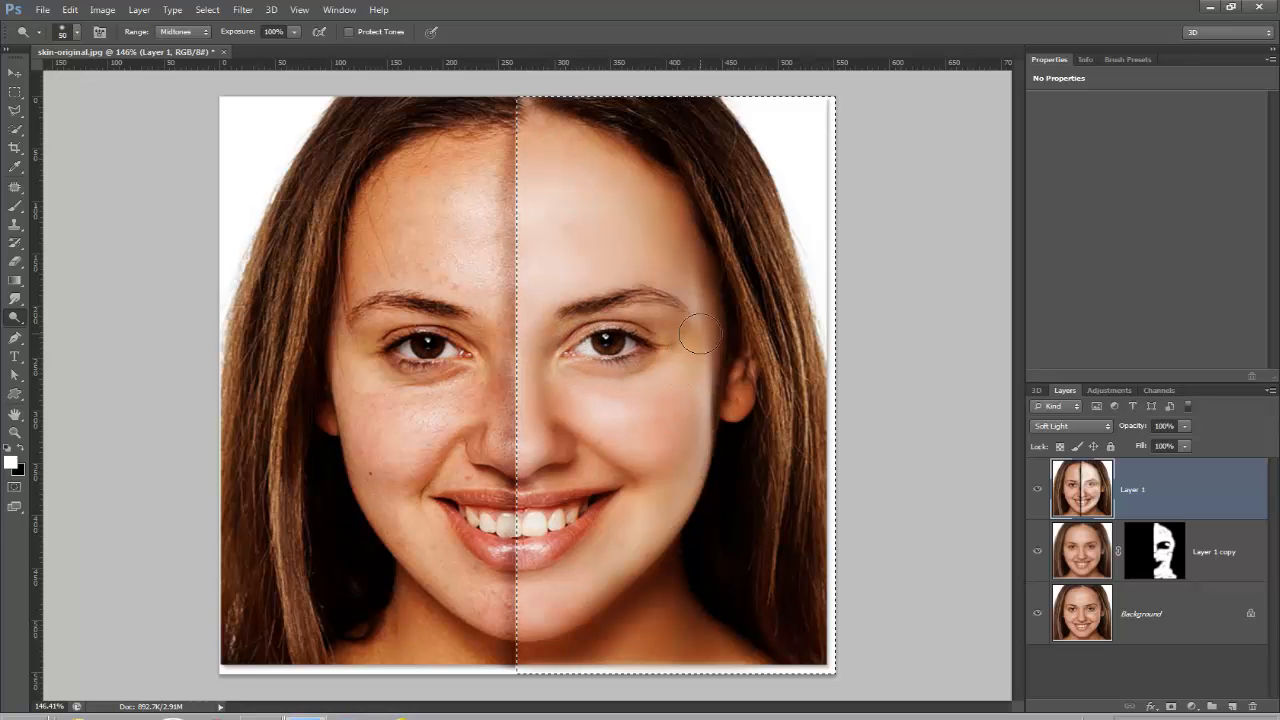
drag(676, 410, 530, 408)
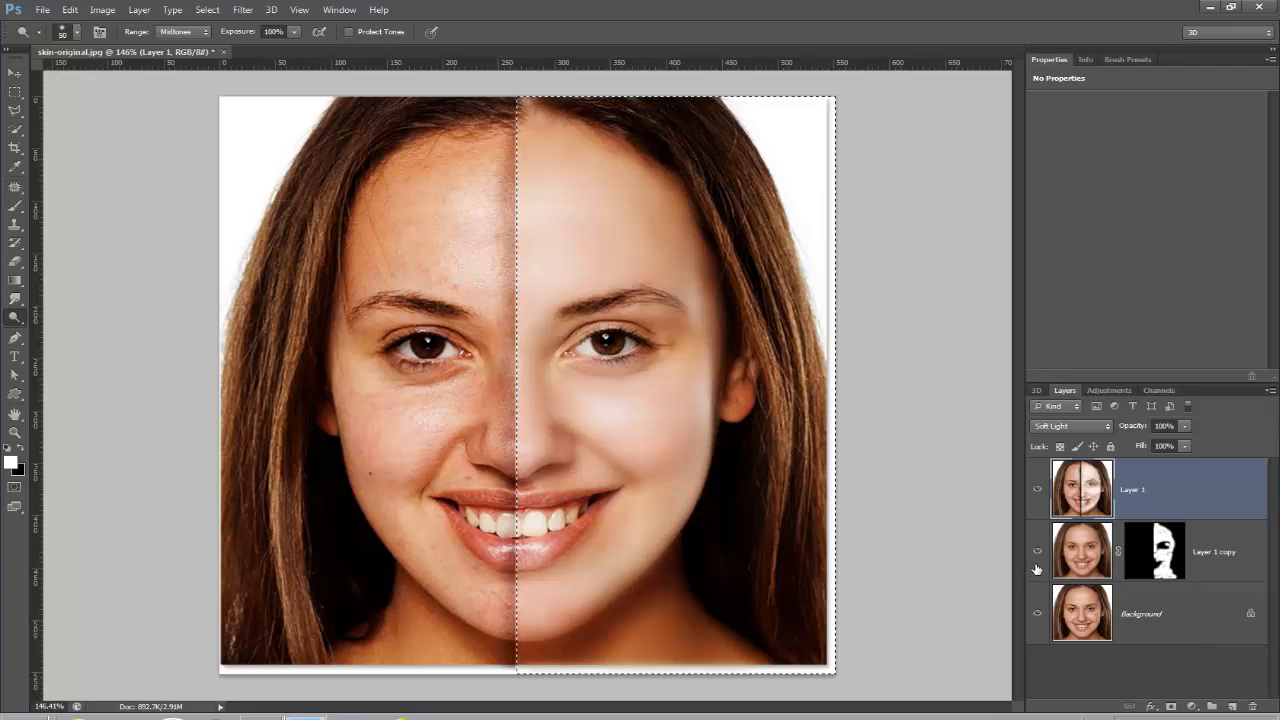
- Deselect the right half of the portrait, and temporarily hide Layer 1 copy and Layer 1 to compare with the original
key(ctrl+d)
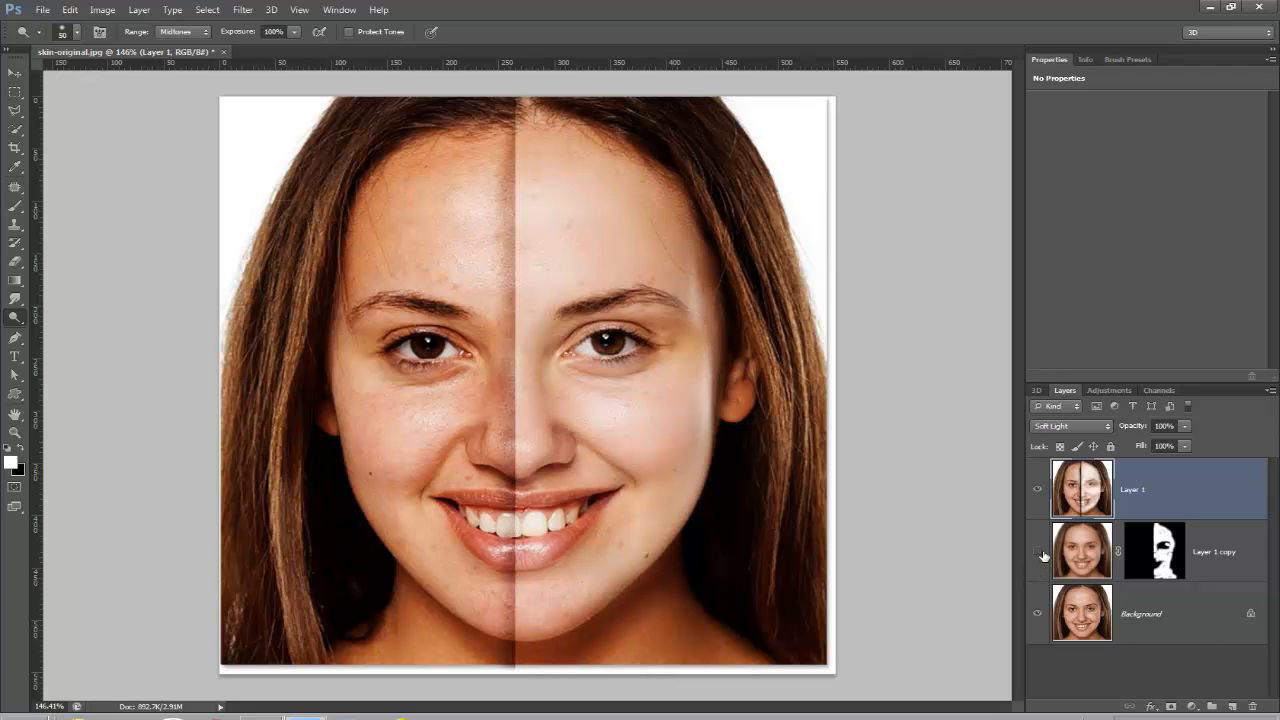
click(1043, 556)
click(1039, 492)
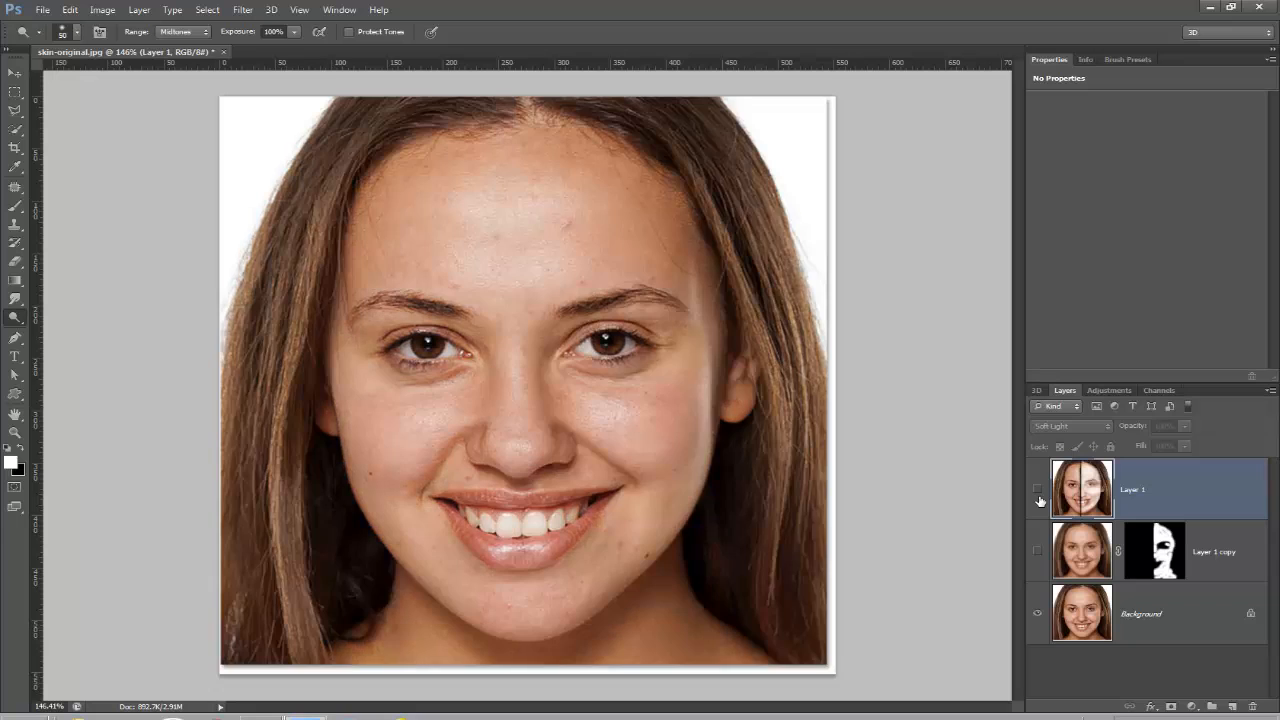
click(1039, 493)
click(1040, 553)
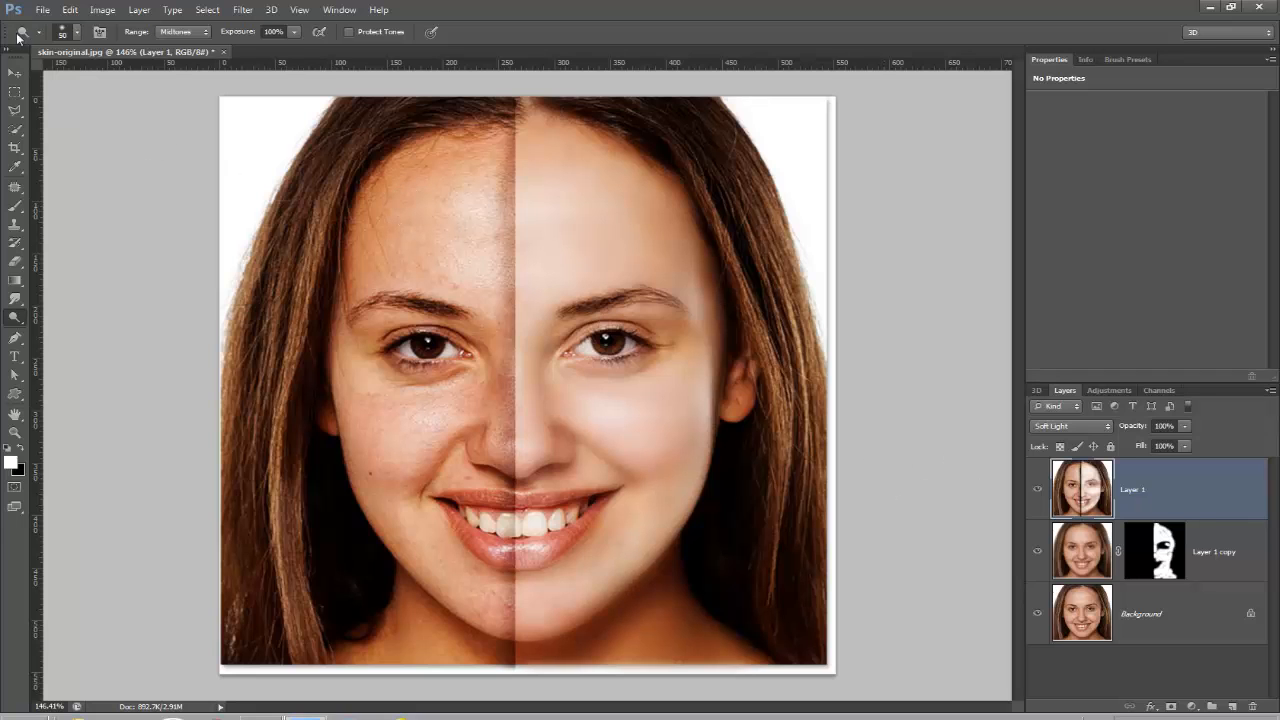
- Apply a Hue/Saturation adjustment to Layer 1 with saturation +14 and a slightly negative hue shift
click(102, 10)
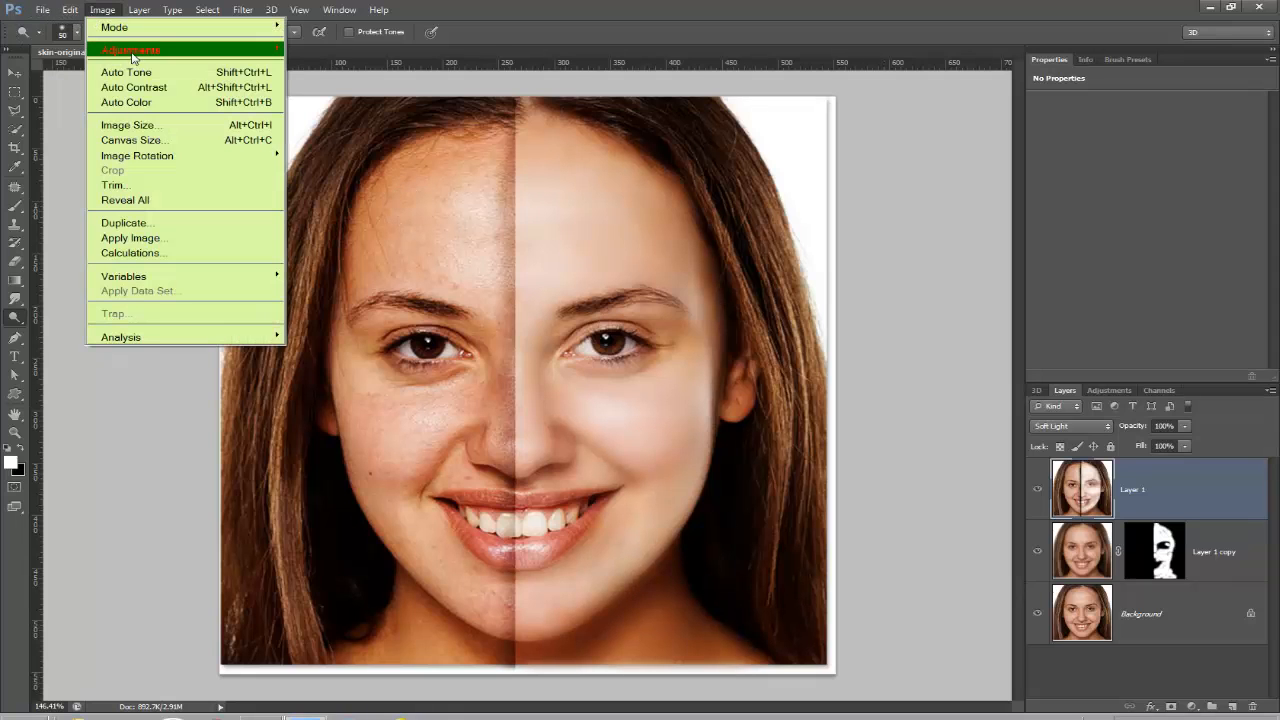
mouse_move(135, 54)
click(371, 132)
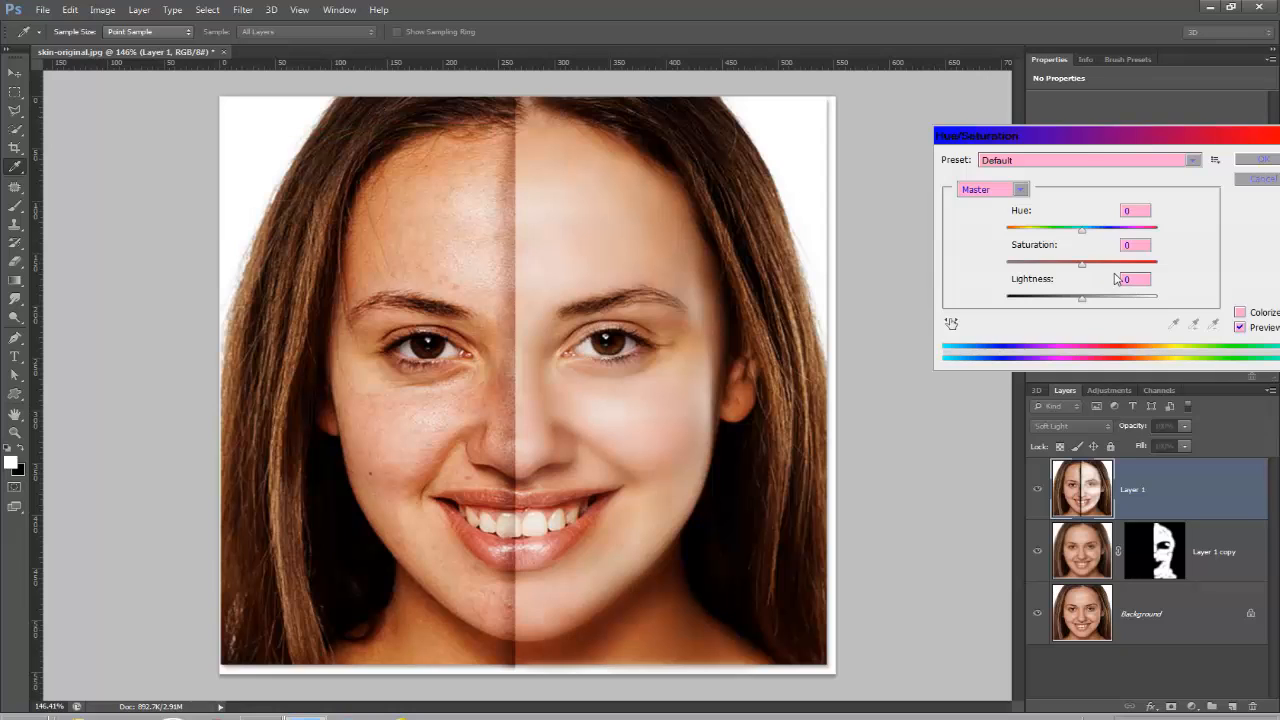
drag(1088, 268, 1073, 234)
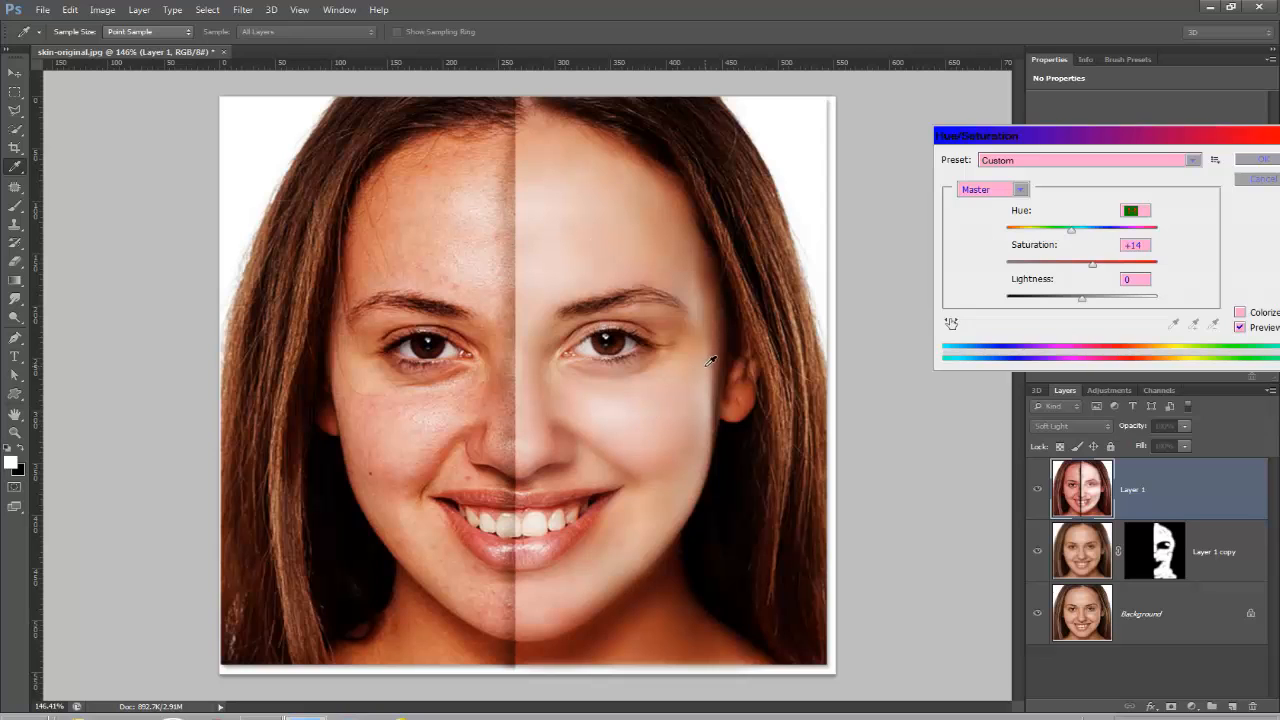
click(1240, 160)
key(o)
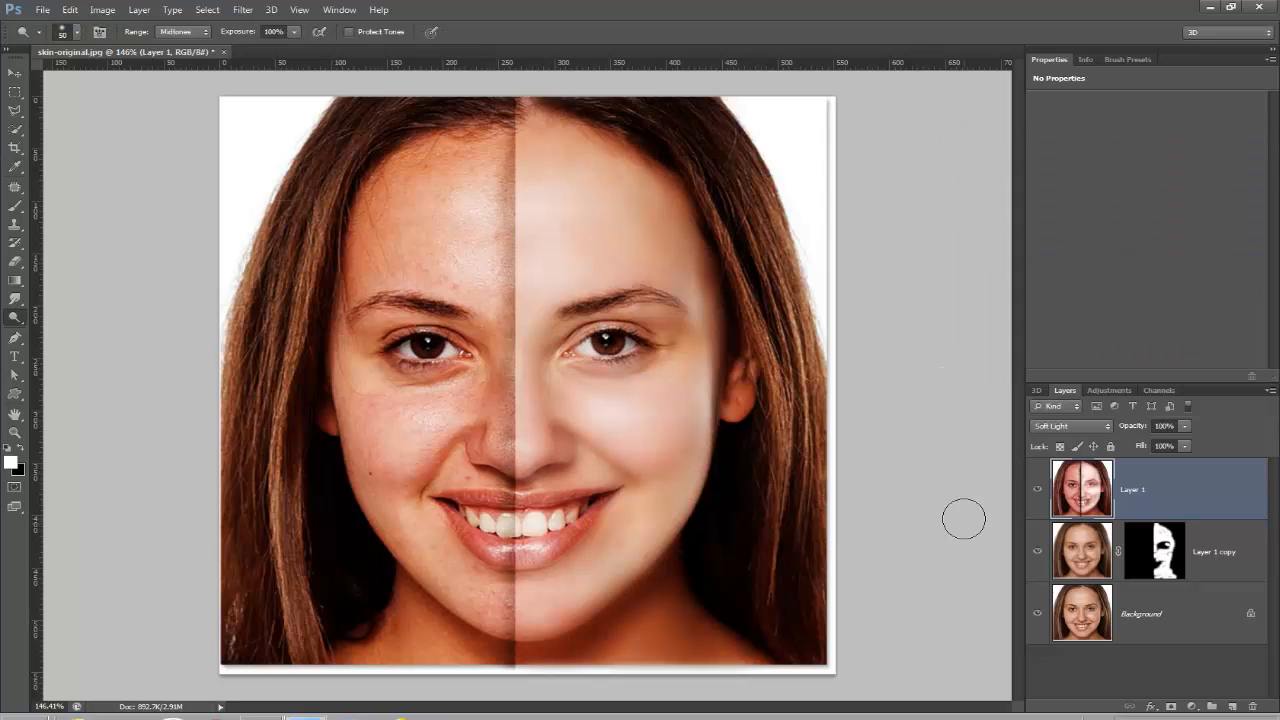